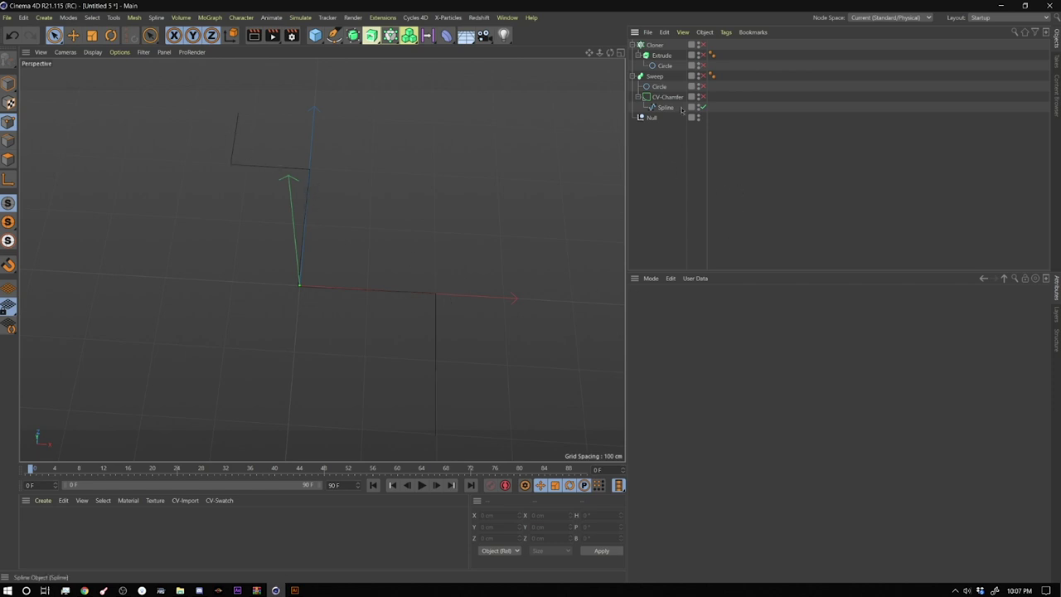
Step: Enable the CV-Chamfer on the spline, turn off its Flat option, and set the radius to 20 cm
left_click(382, 18)
mouse_move(404, 242)
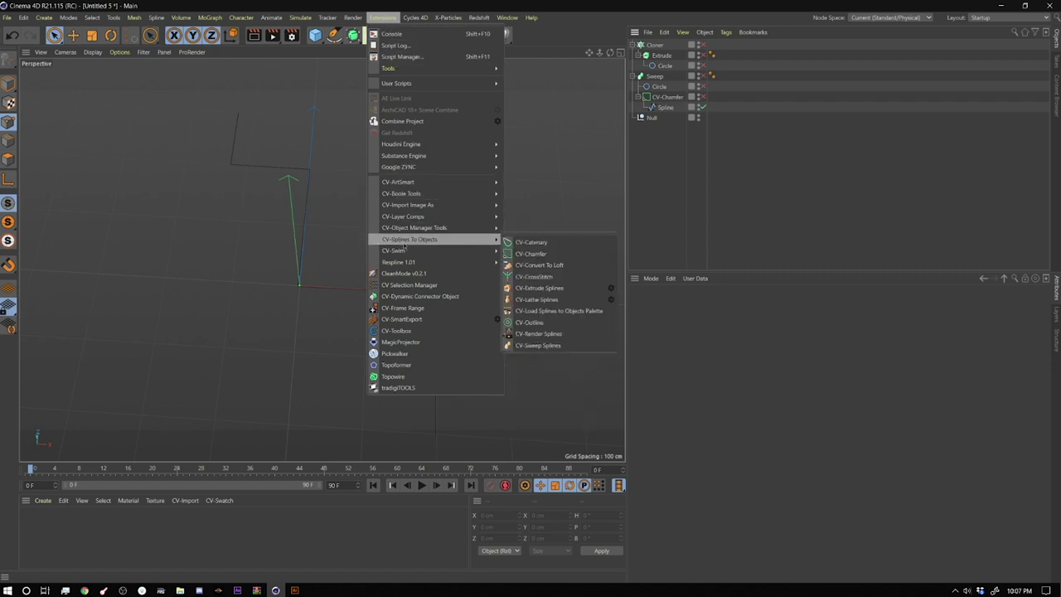
left_click(665, 98)
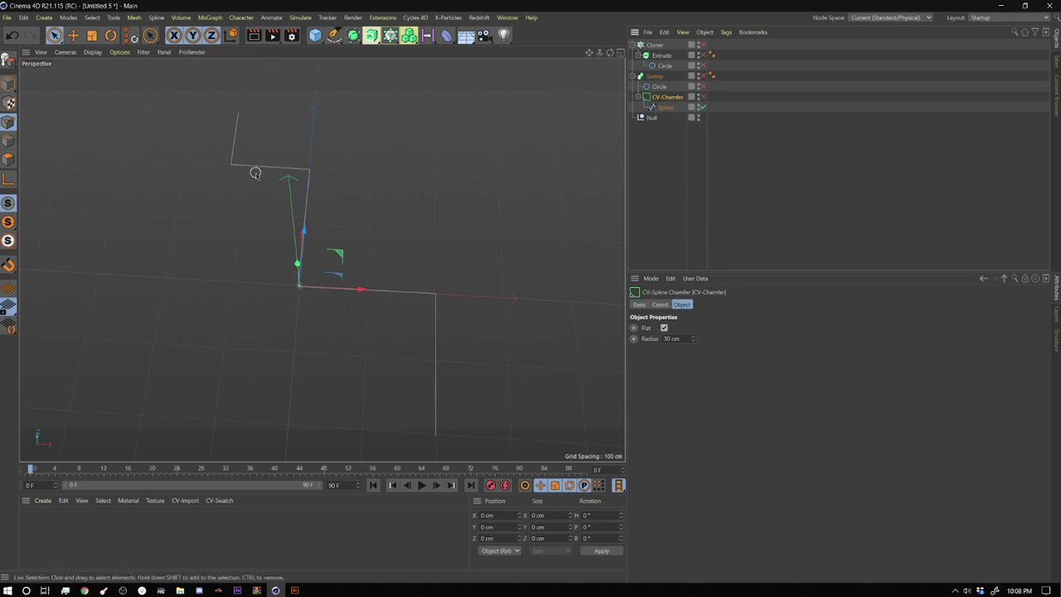
left_click(702, 97)
left_click(664, 327)
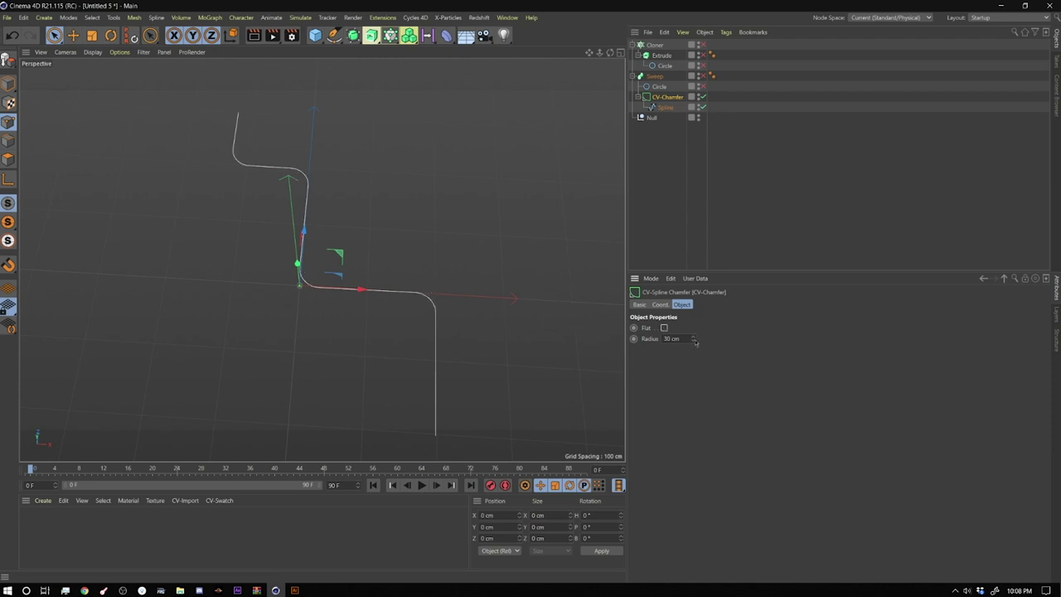
mouse_move(693, 339)
left_mouse_down()
mouse_move(693, 329)
mouse_move(693, 346)
left_mouse_up()
left_click(664, 327)
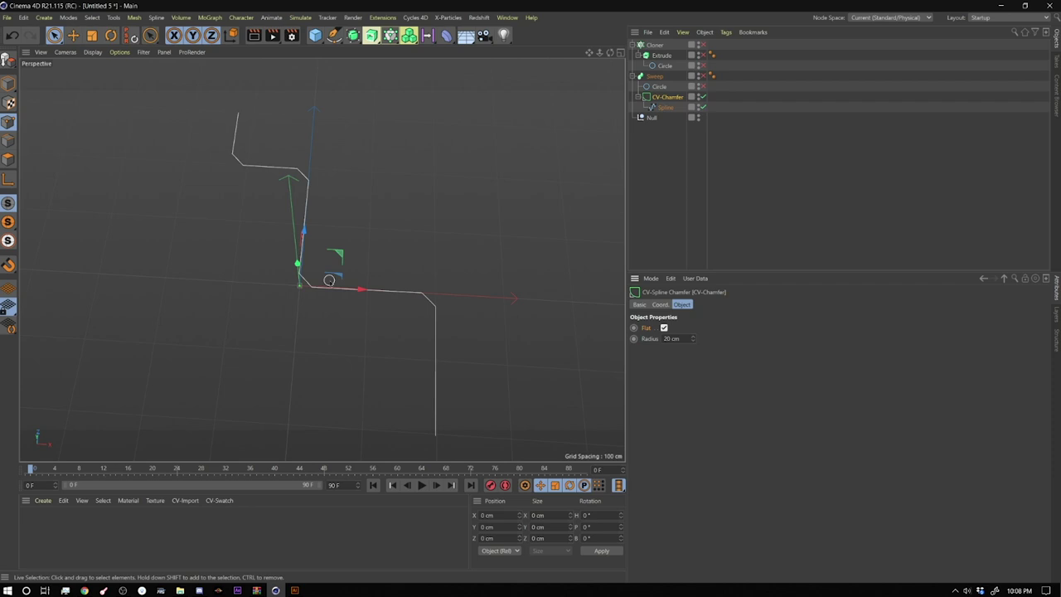
left_click(664, 328)
left_click(661, 174)
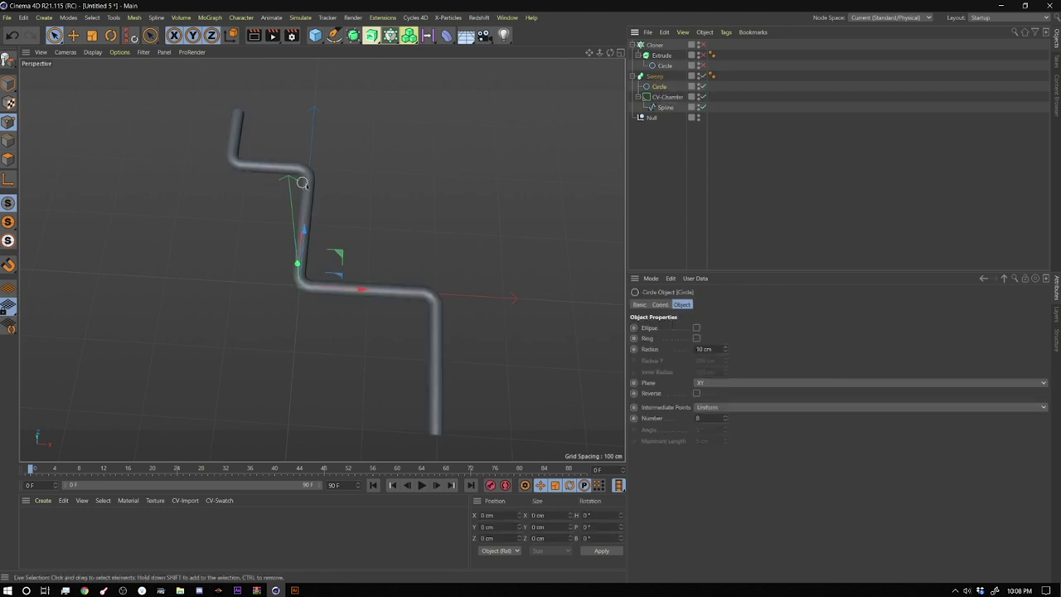
Step: Enable the Sweep, Extrude and Cloner objects with their circle profiles to build the pipe and its joint rings
left_click(475, 412)
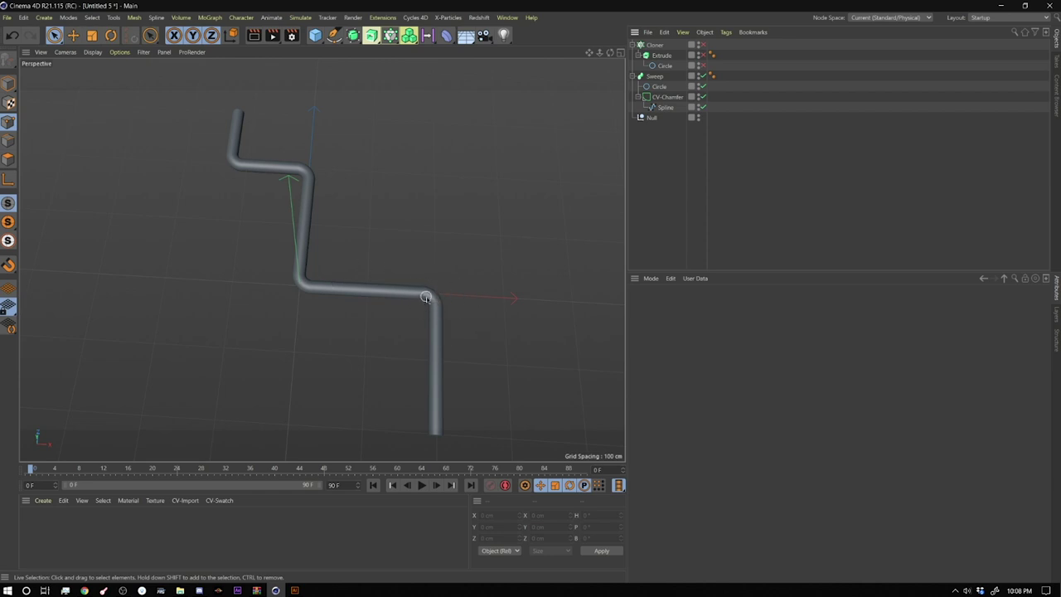
left_click(661, 56)
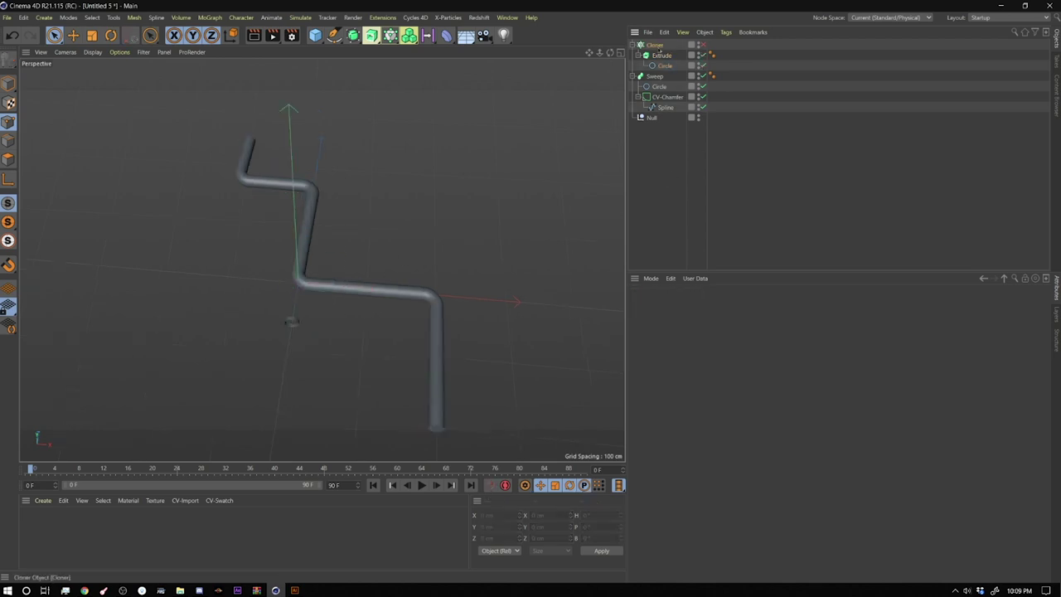
left_click(655, 44)
left_click(701, 45)
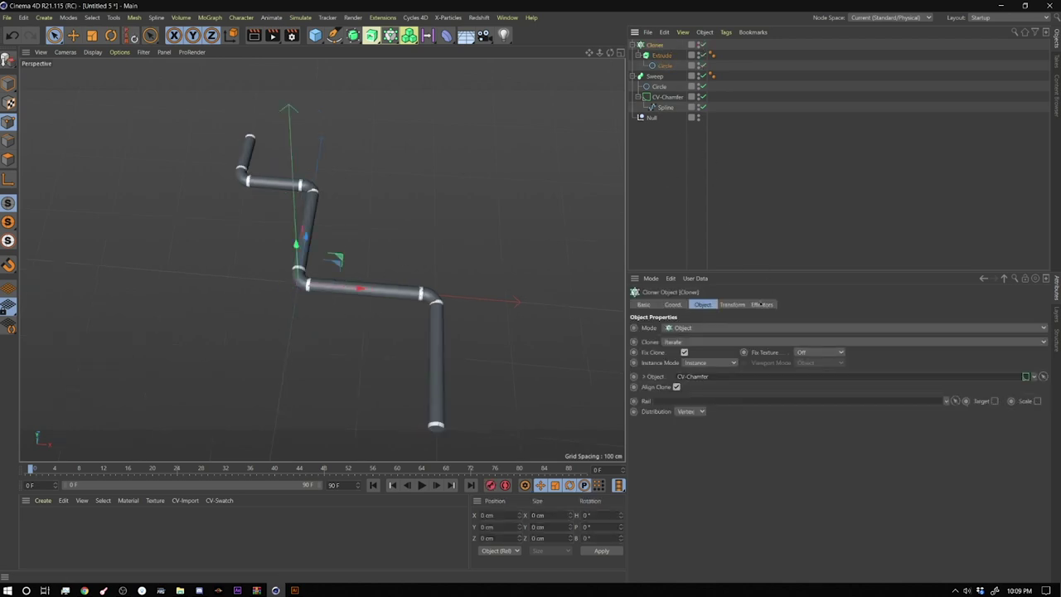
left_click(677, 386)
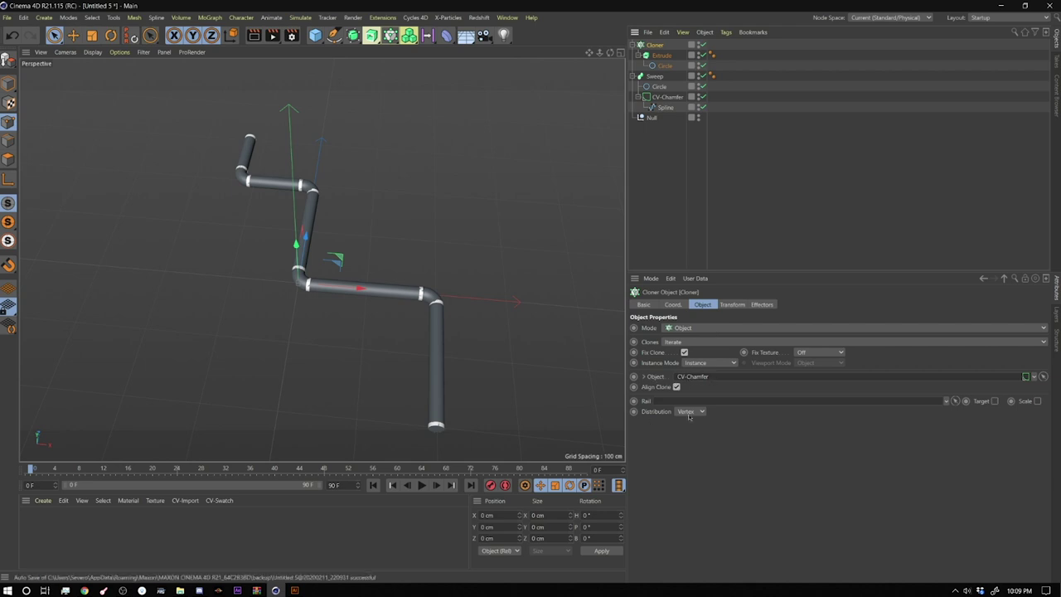
left_click(667, 97)
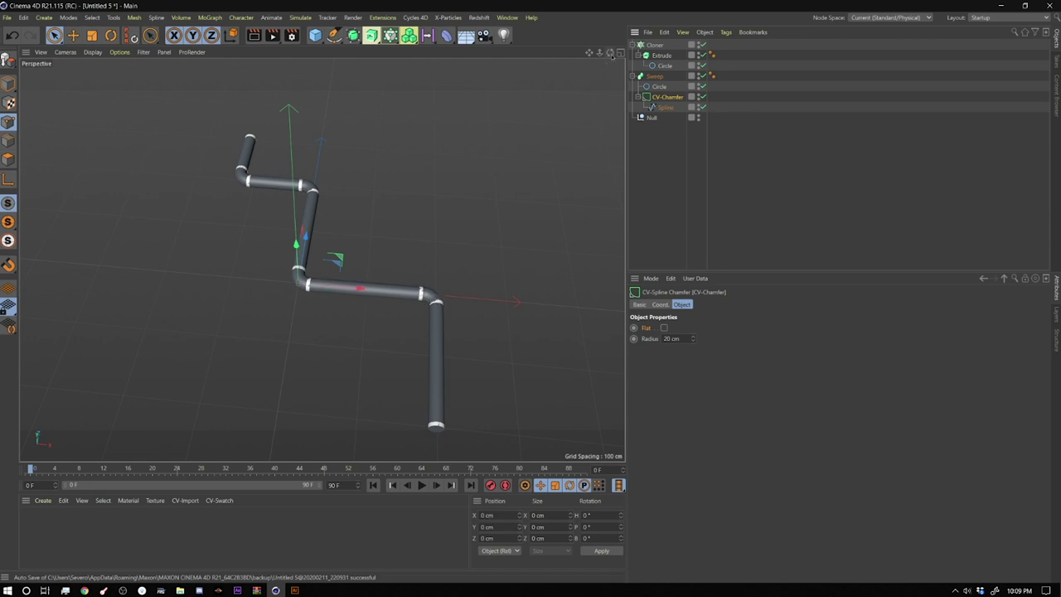
Step: Make a Cloth Surface the parent of the ring Cloner, with a thickness of 1 cm
left_click_drag(377, 298, 322, 259, "alt")
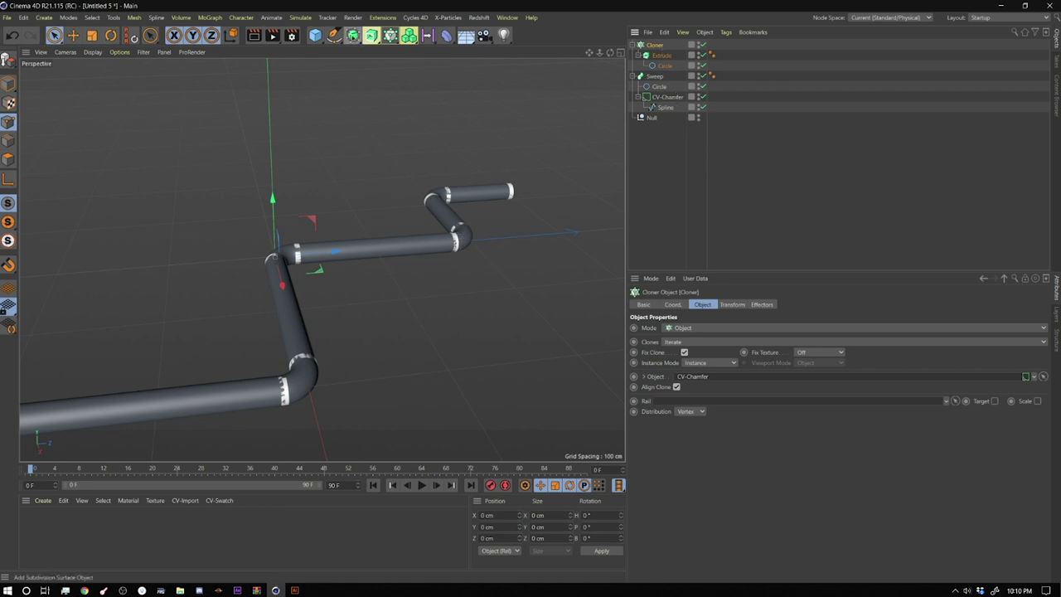
left_click(353, 35)
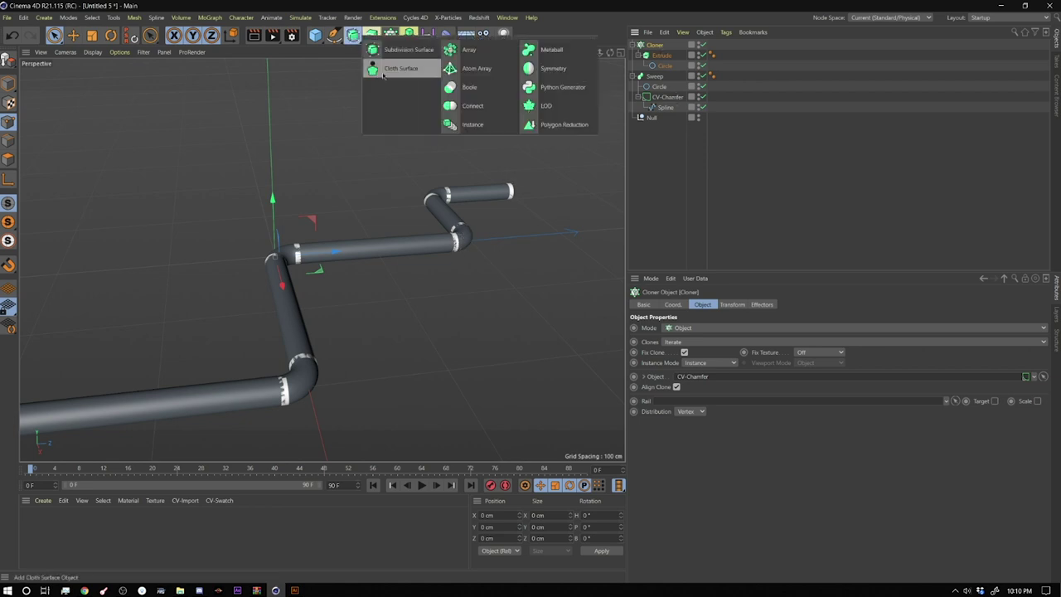
left_click(383, 74, "alt")
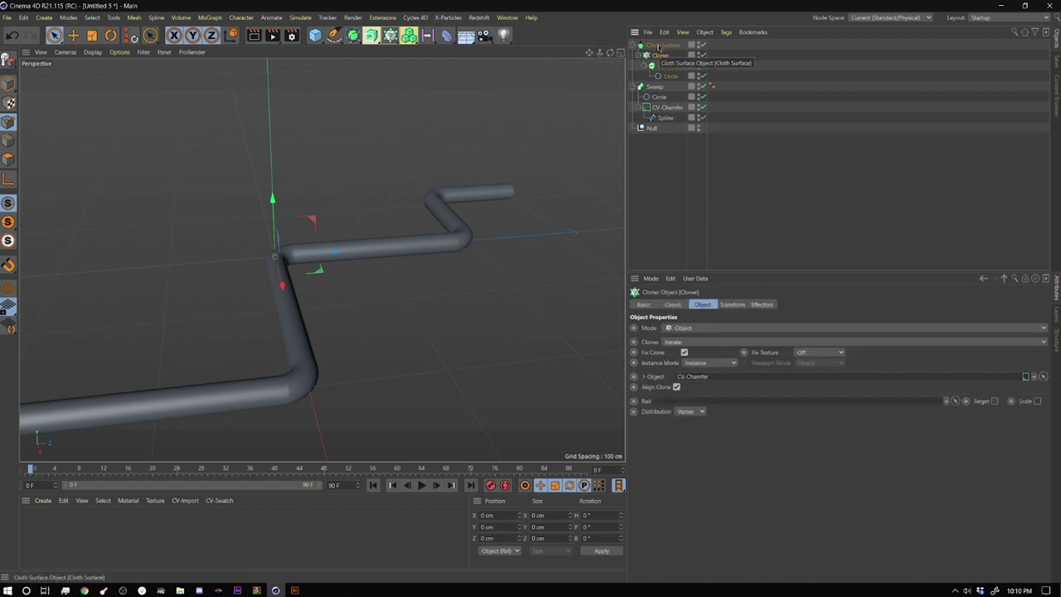
left_click_drag(609, 54, 609, 55)
scroll(321, 259, "up", 6)
scroll(322, 260, "down", 4)
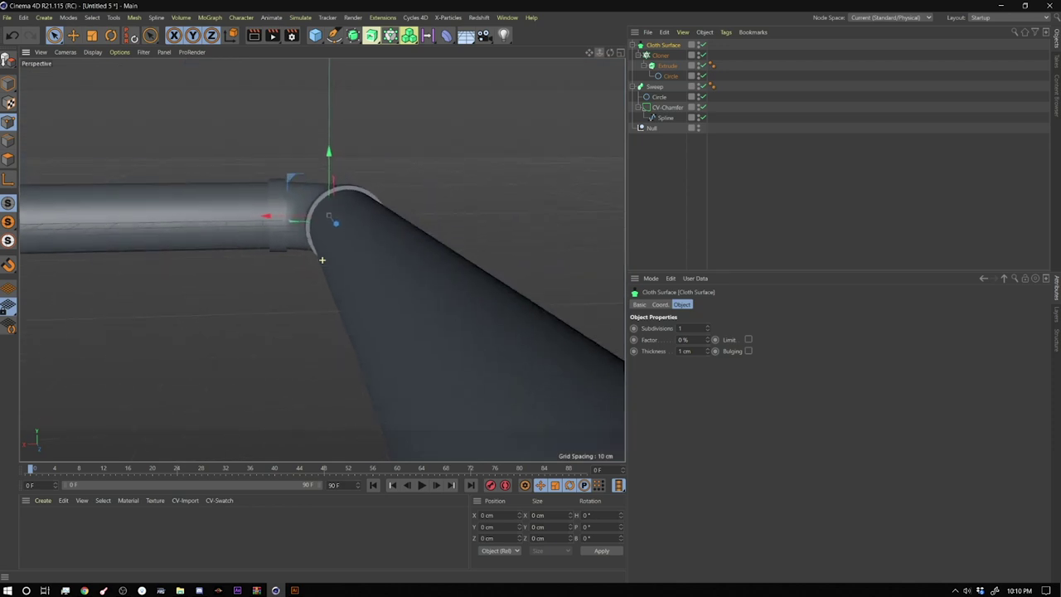
mouse_move(609, 53)
left_mouse_down()
mouse_move(577, 40)
mouse_move(599, 52)
left_mouse_up()
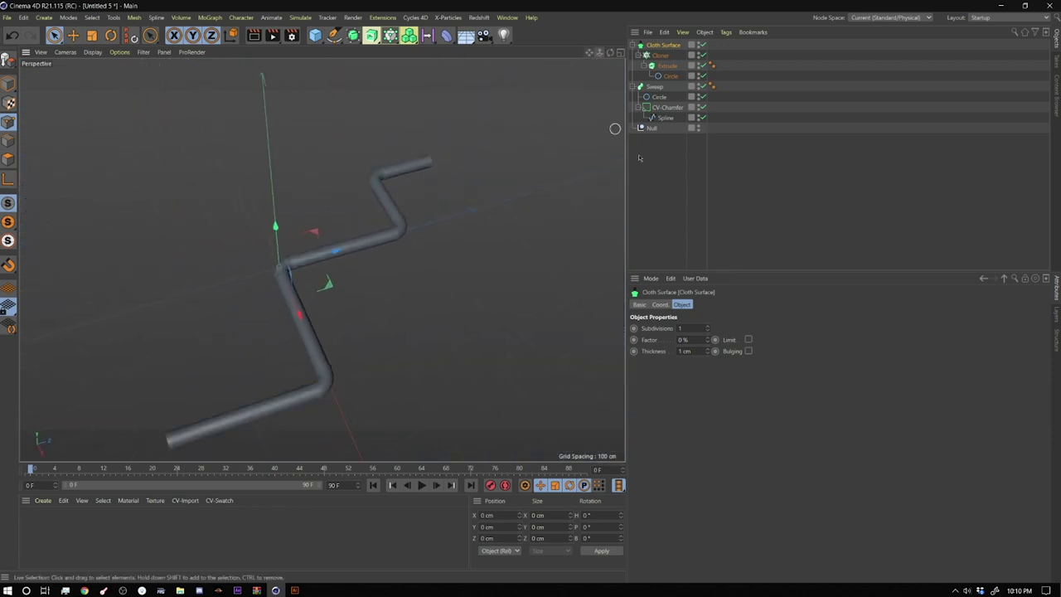
Step: Increase the CV-Chamfer radius to 62 cm for wider pipe bends
left_click(667, 108)
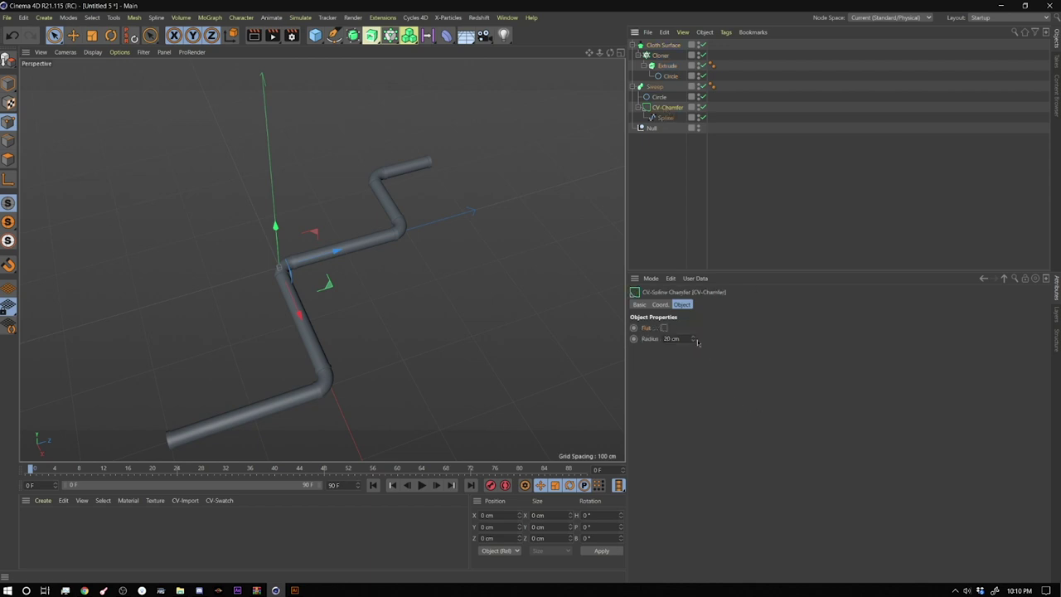
left_click_drag(693, 338, 692, 305)
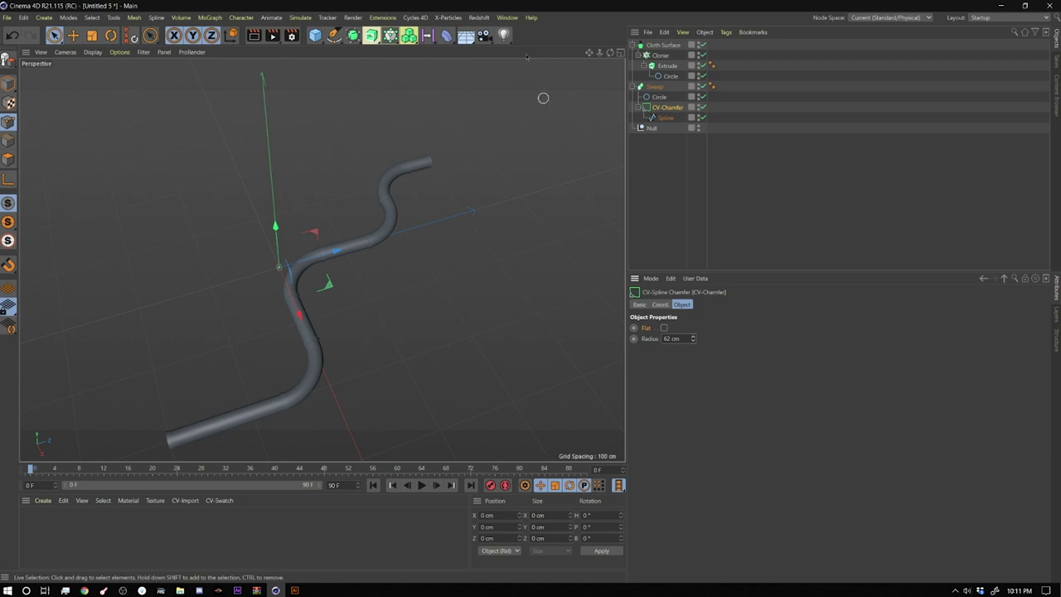
left_click_drag(589, 52, 734, 25)
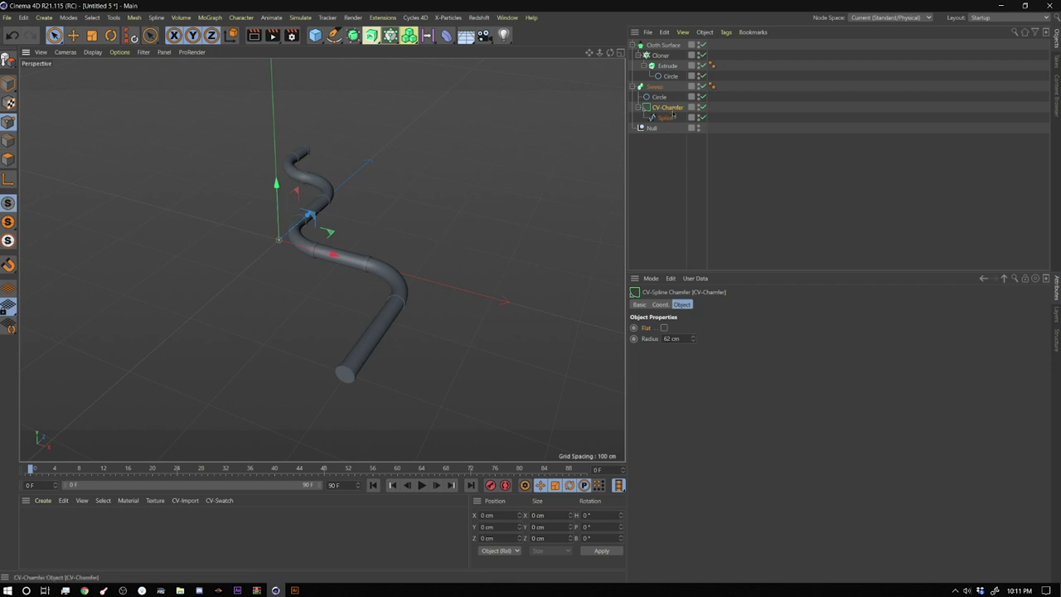
left_click(658, 171)
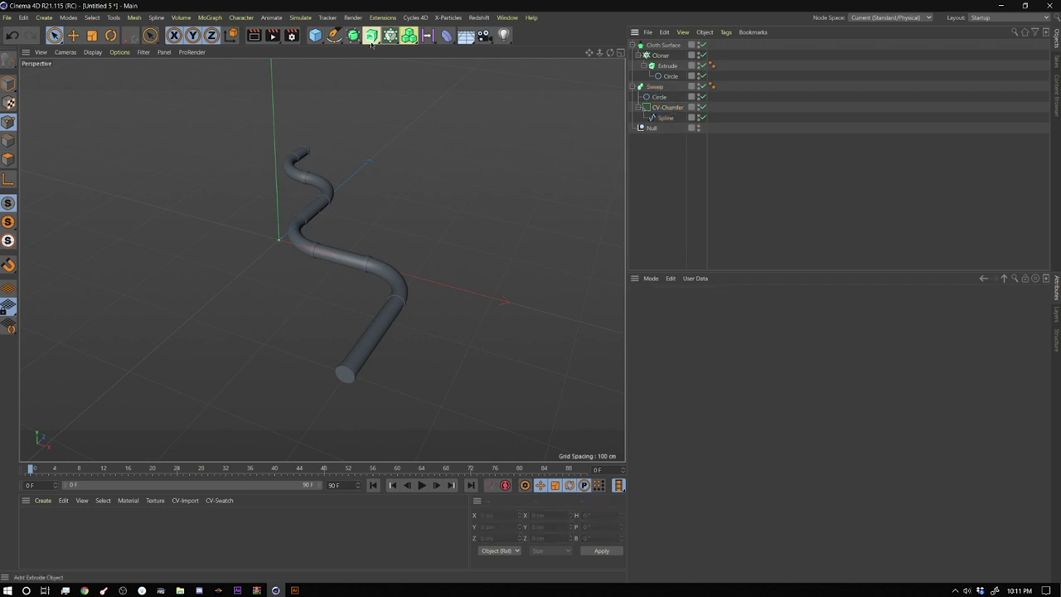
Step: Add a cube and set its size to 10 cm on each side
left_click(316, 36)
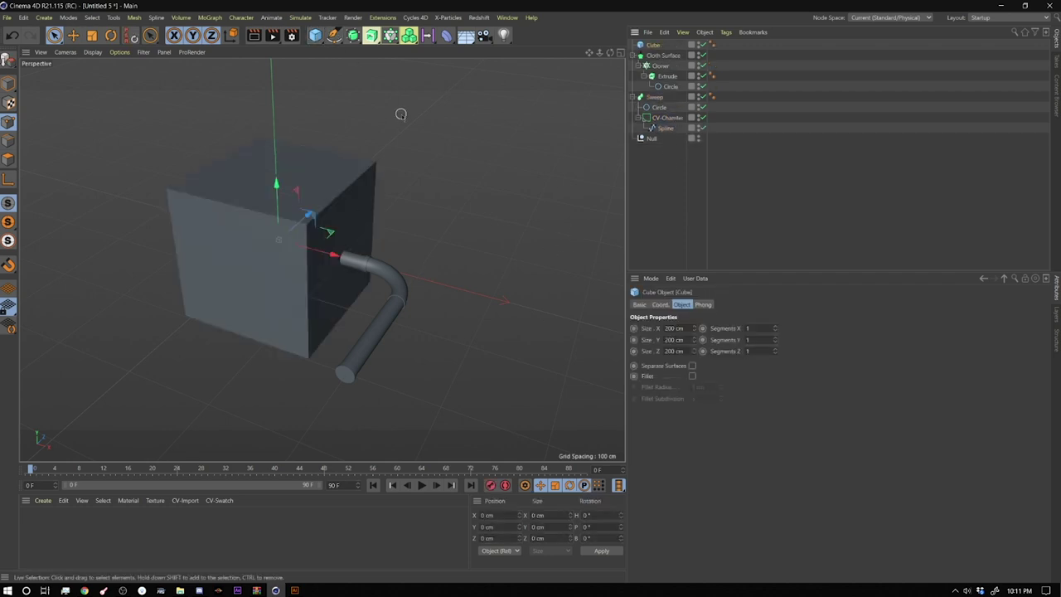
double_click(674, 328)
type("10")
key("Tab")
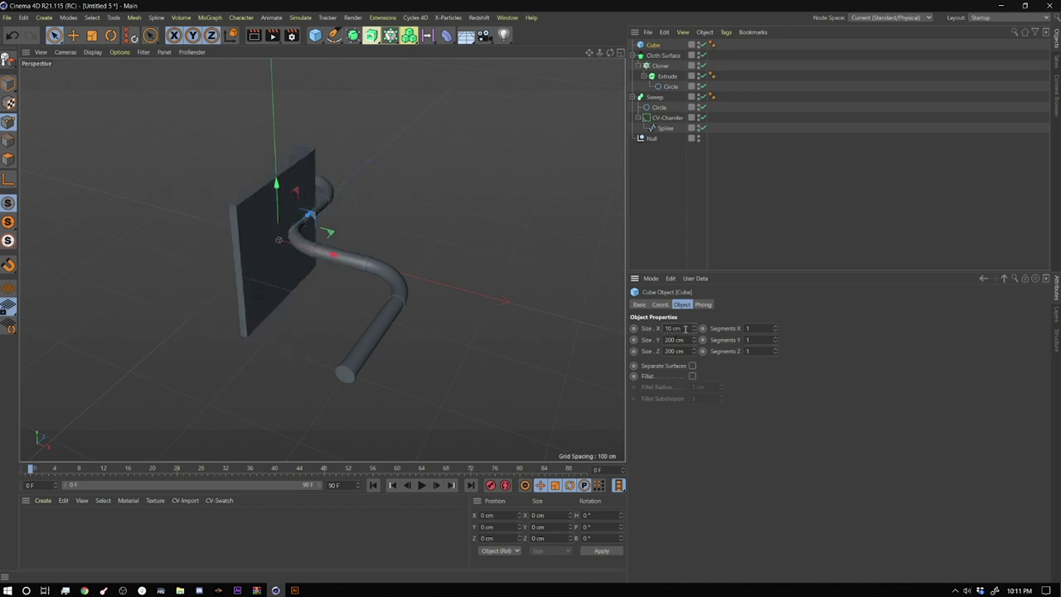
type("10")
key("Tab")
type("10")
key("Return")
left_click(339, 220)
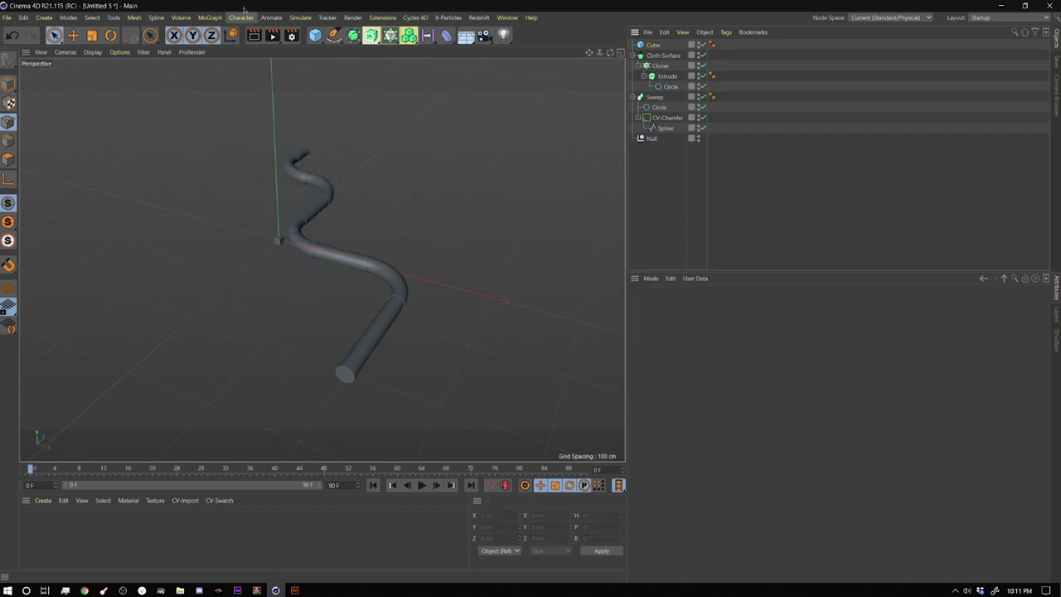
Step: Put the cube in a new Cloner set to Object mode, with CV-Chamfer as its target object
left_click(241, 17)
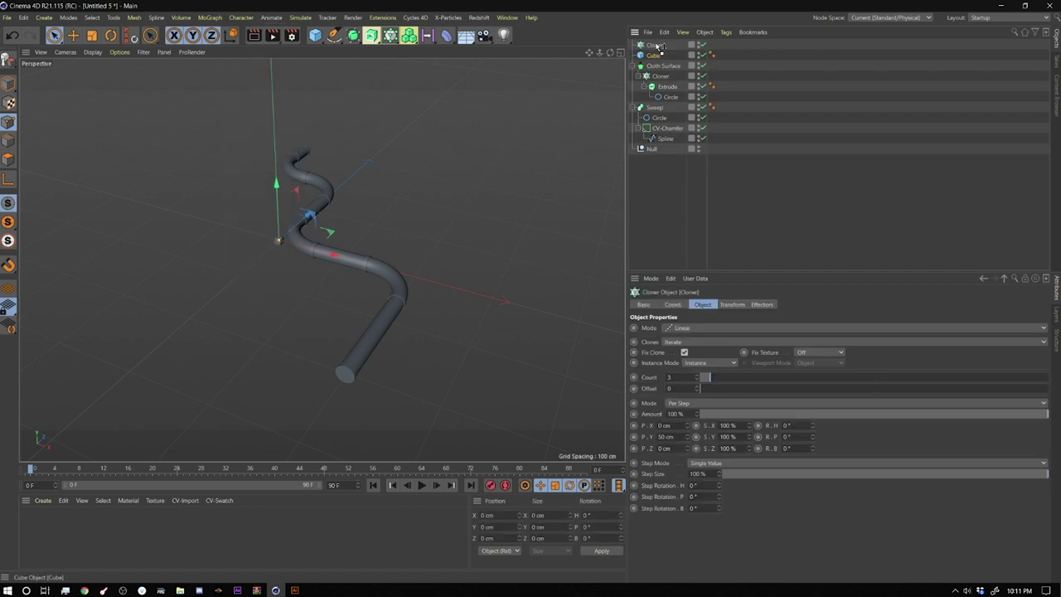
left_click(704, 328)
left_click(712, 336)
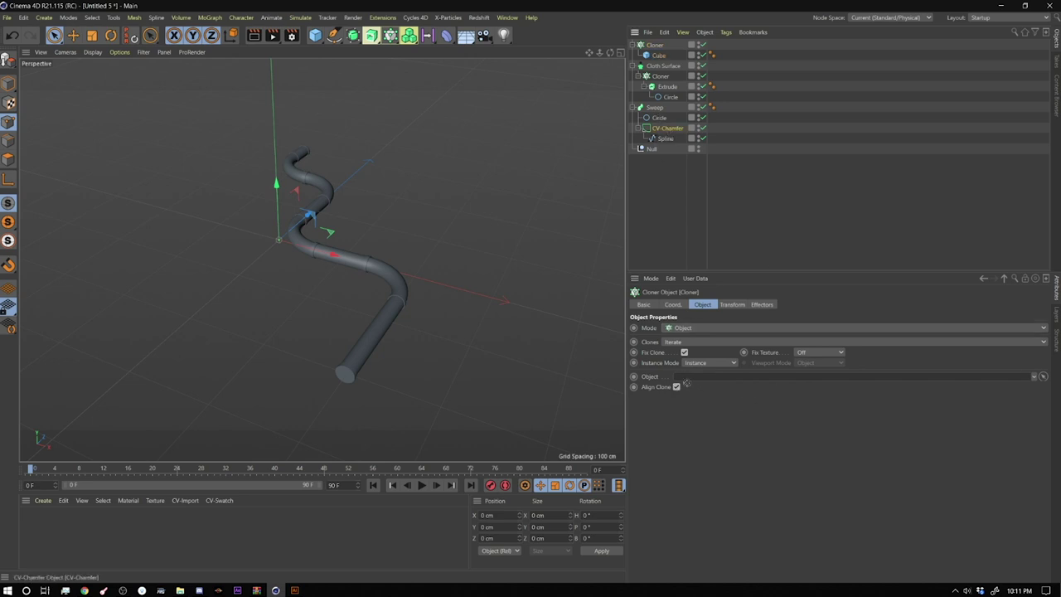
left_click_drag(687, 383, 679, 379)
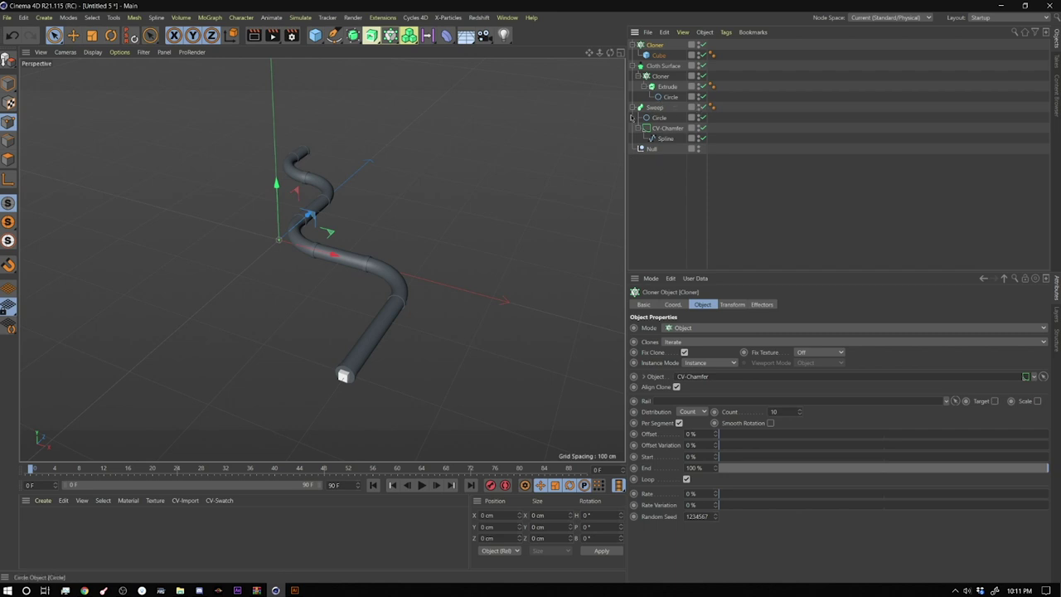
Step: Hide the pipe Sweep and set the cube Cloner's Count distribution to 4 clones
left_click(695, 105)
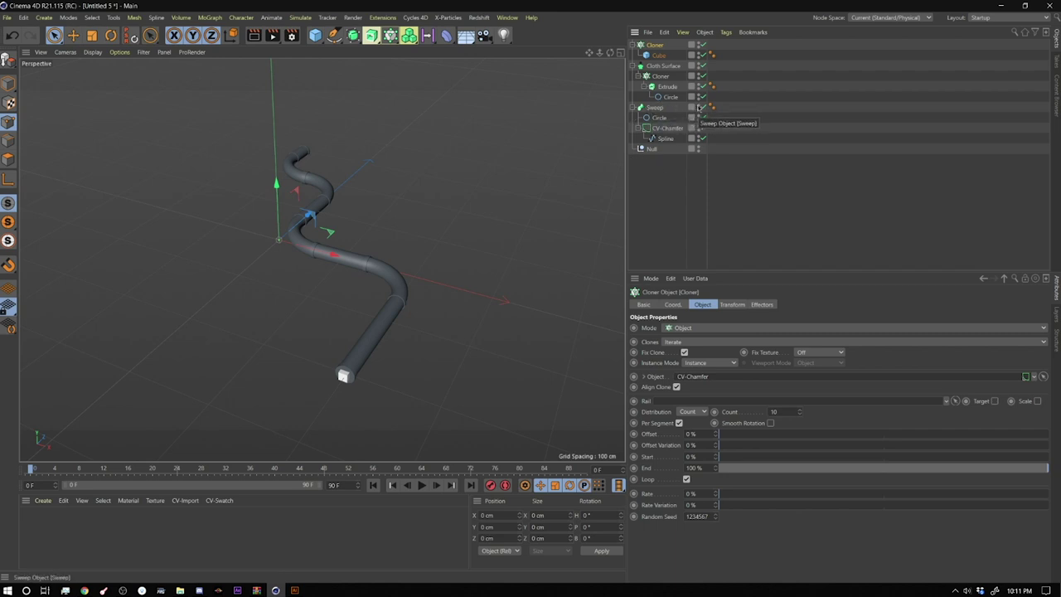
left_click(695, 105)
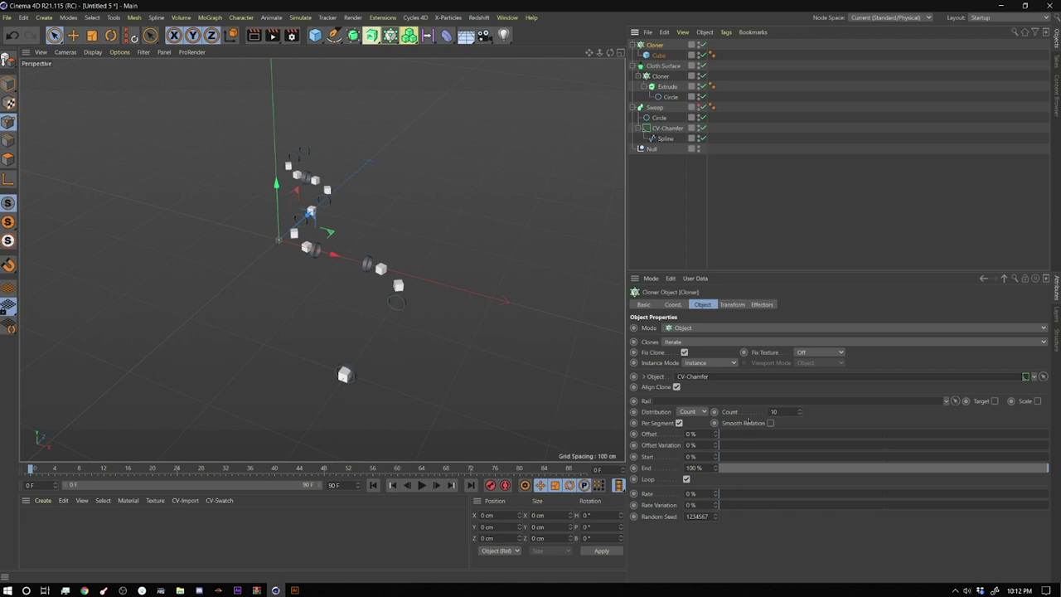
left_click(698, 412)
left_click(688, 422)
left_click_drag(799, 412, 799, 412)
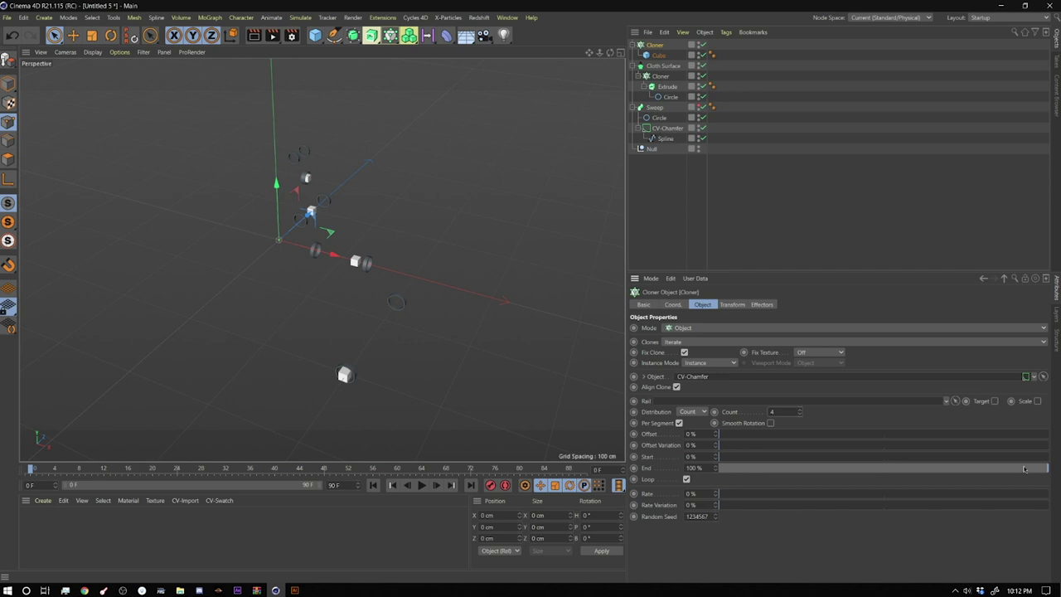
Step: Set the cube Cloner's End to 2% and its Rate to 10%
left_click_drag(1024, 469, 722, 469)
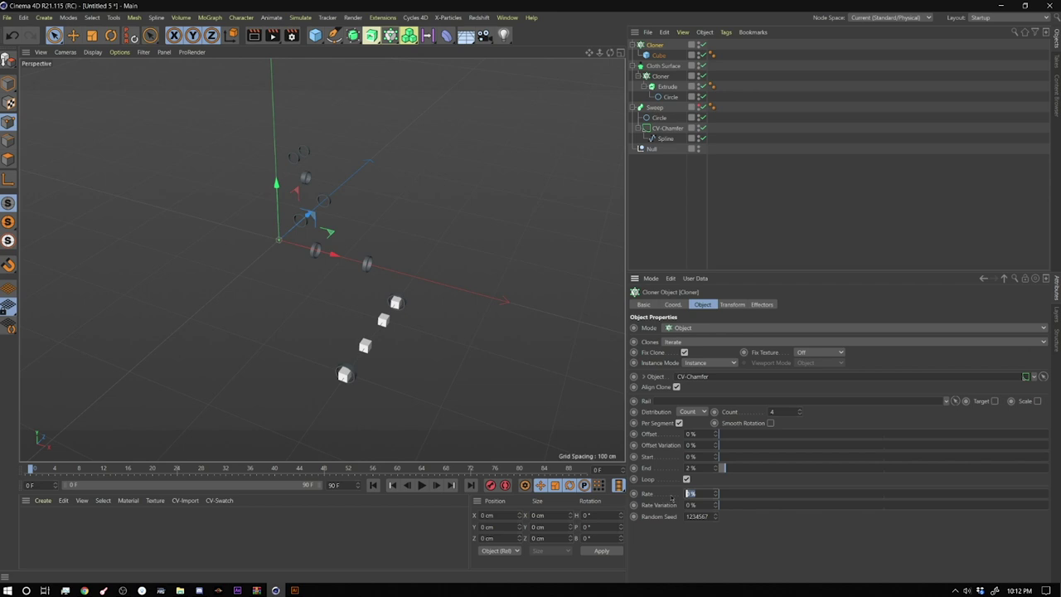
key("Return")
left_click(686, 479)
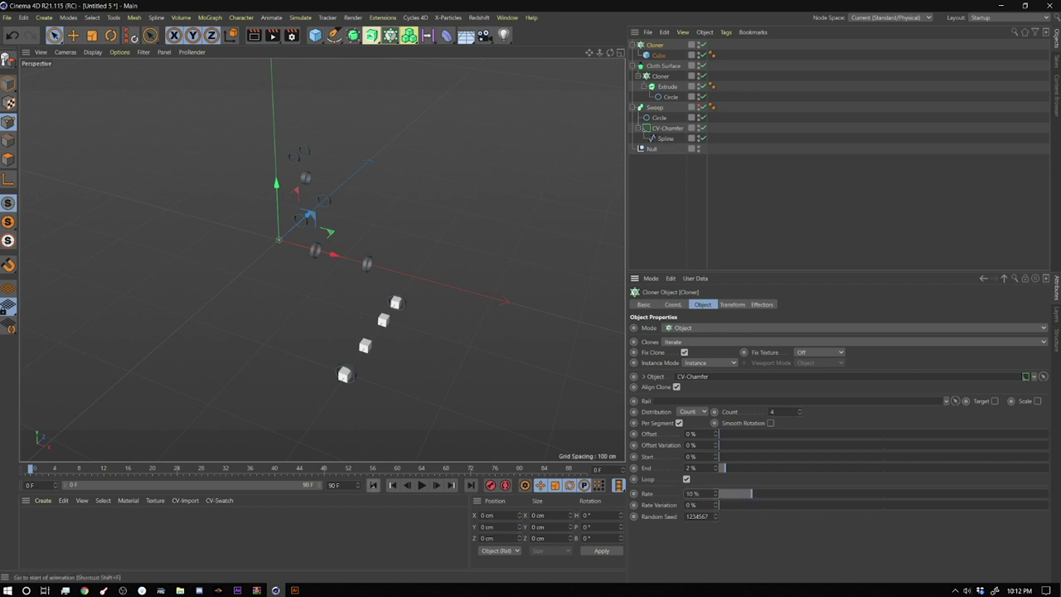
Step: Play back the animation to check how the cube clones travel along the chamfered spline
left_click(422, 485)
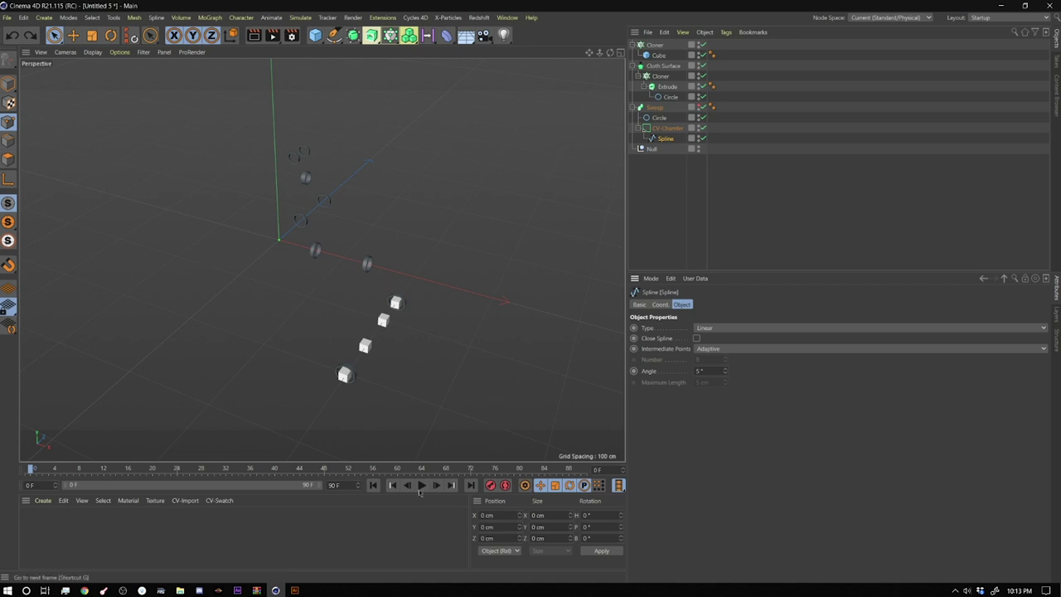
left_click(421, 485)
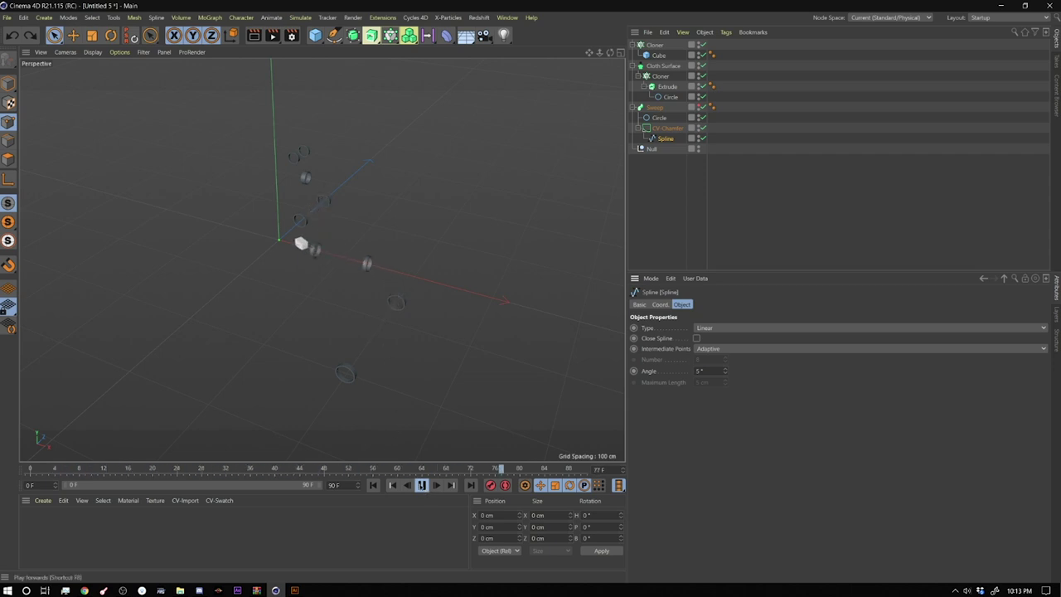
left_click(423, 486)
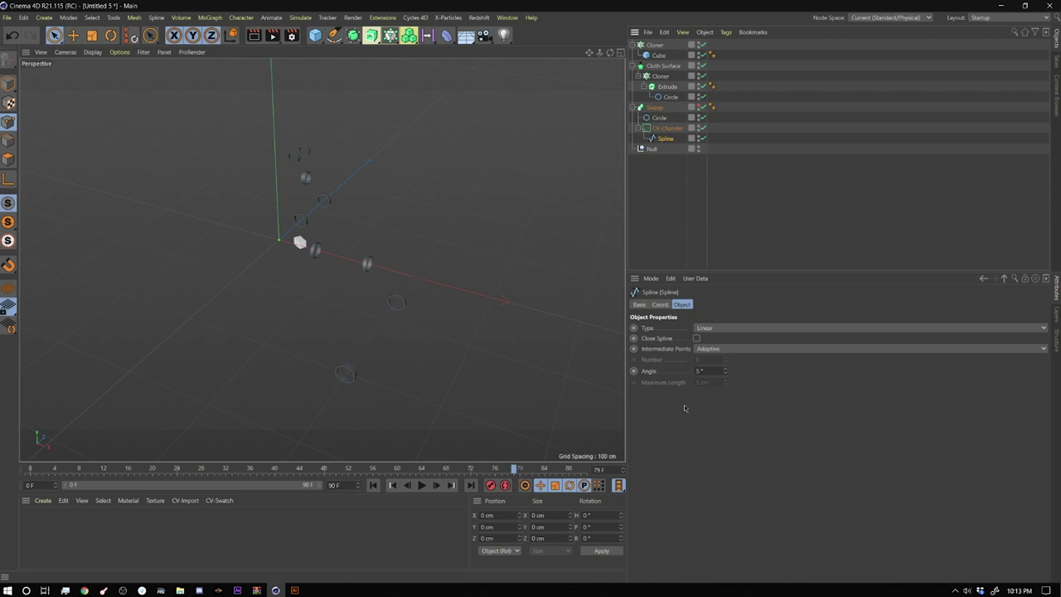
Step: Try Natural intermediate points on the source Spline, and settle on Uniform instead
left_click(725, 350)
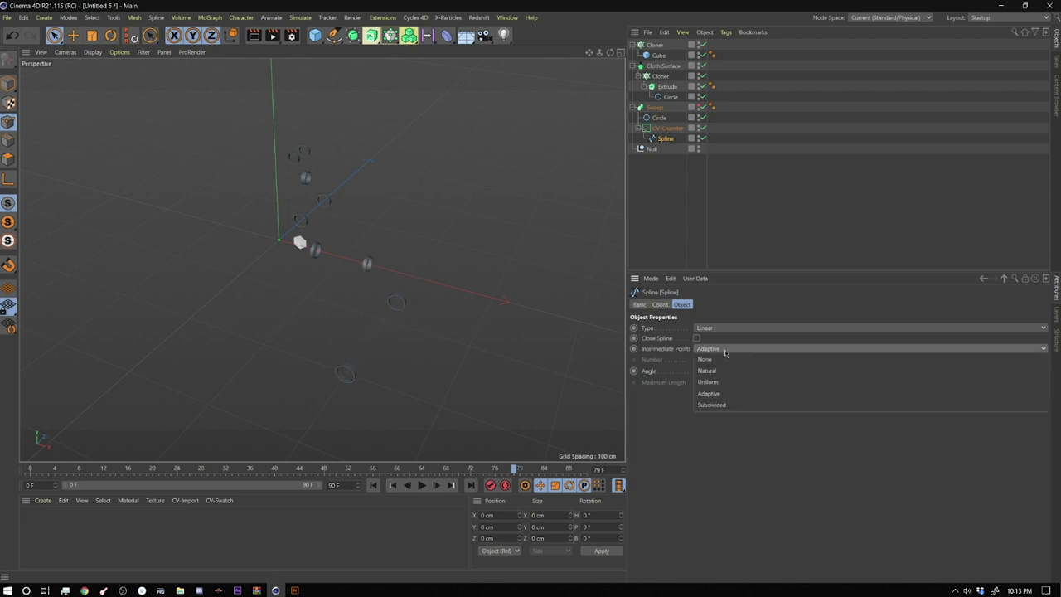
left_click(728, 371)
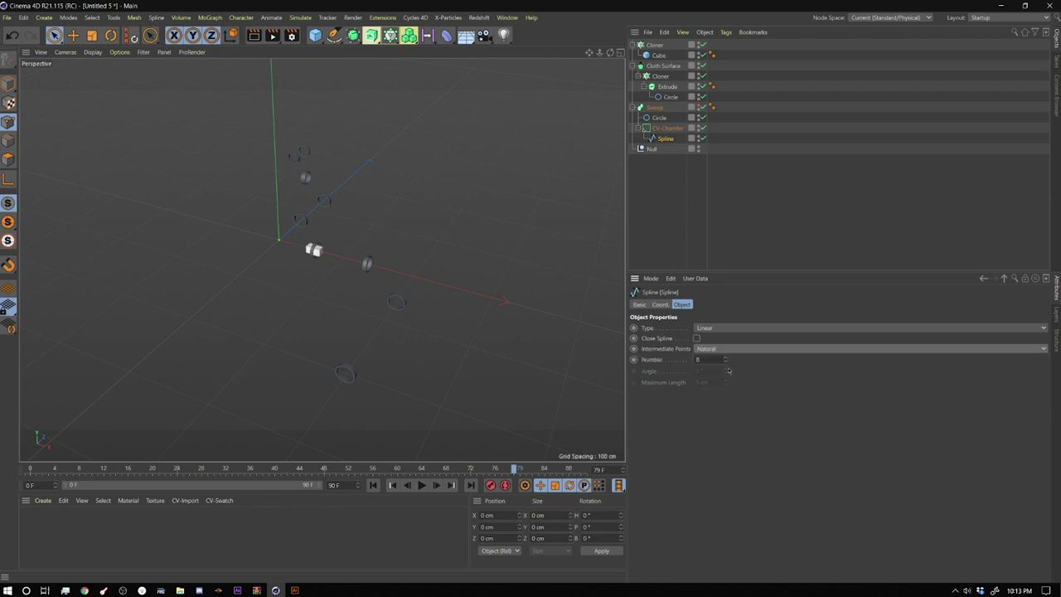
left_click(725, 360)
left_click(713, 384)
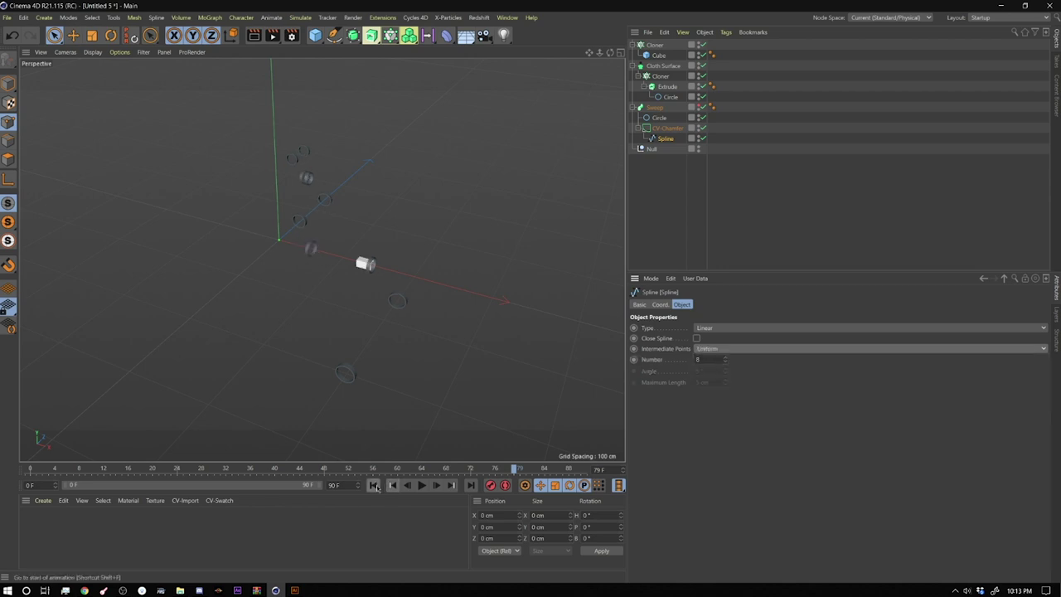
Step: Replay the animation from the first frame to examine the cube clones' motion with the source Spline set to Uniform
left_click(373, 485)
left_click(422, 485)
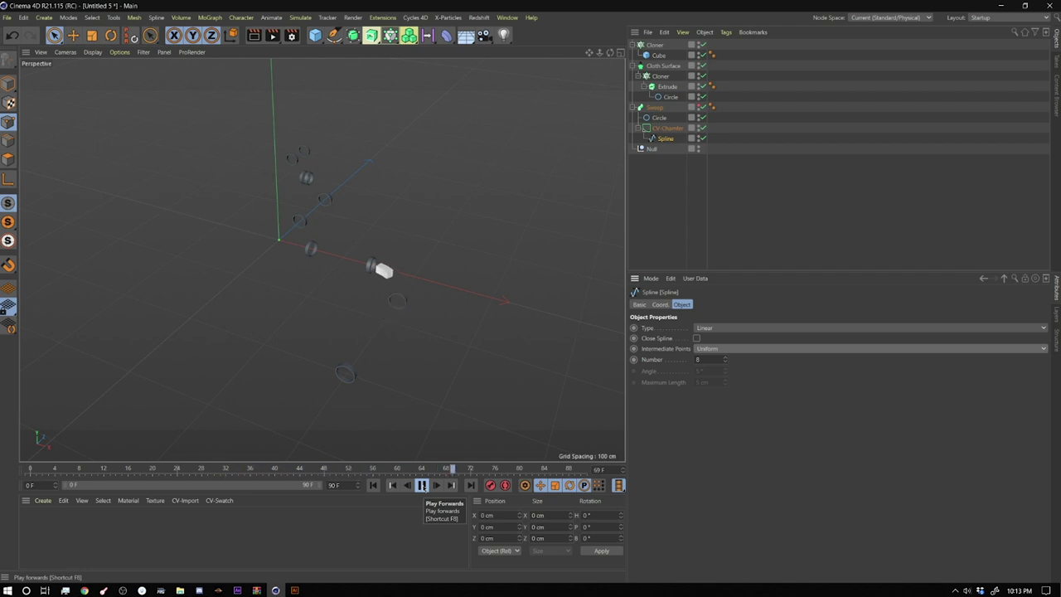
left_click(422, 486)
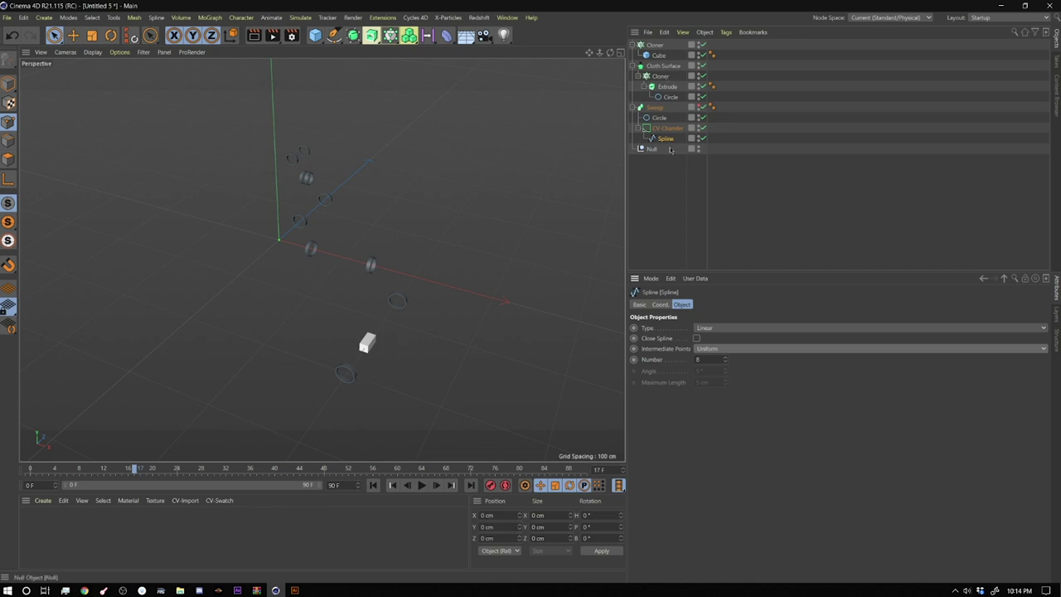
Step: Set the cube Cloner's End to 16% and its Rate to 54%, checking the clones' spacing and speed in playback
left_click(654, 45)
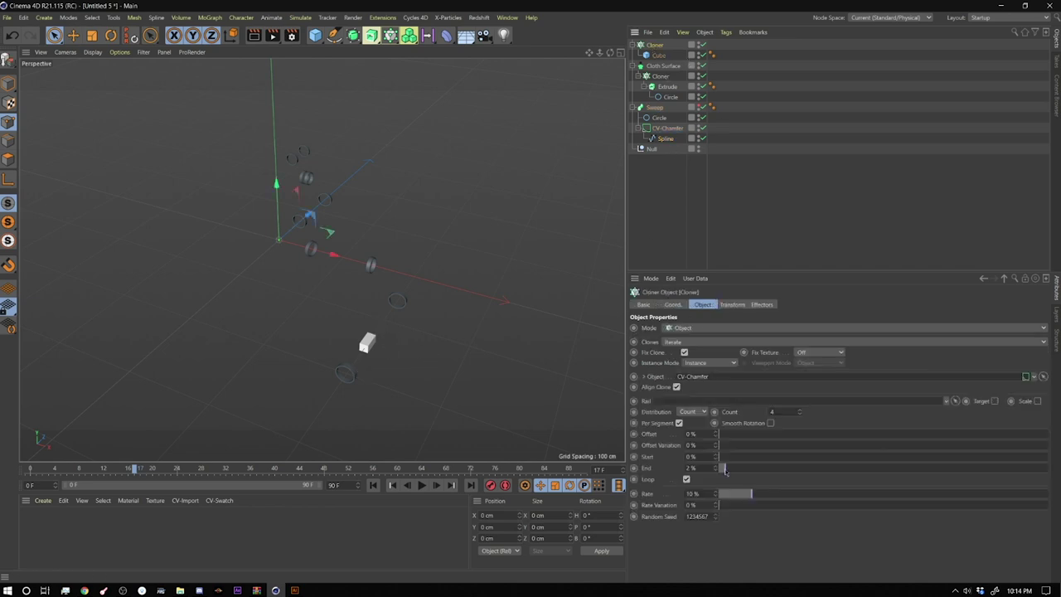
left_click_drag(739, 470, 771, 469)
left_click(421, 486)
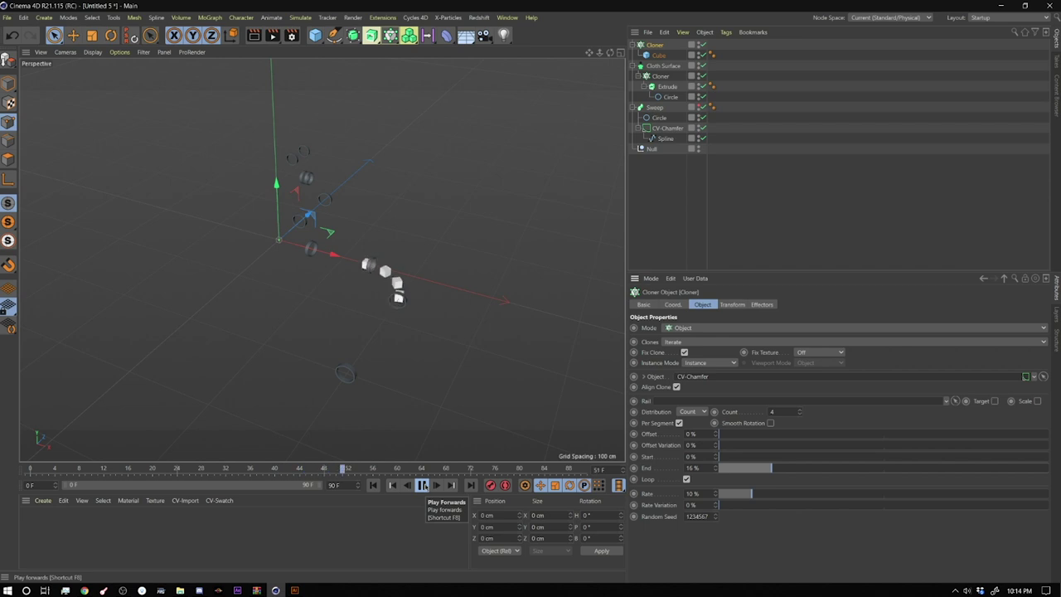
left_click(421, 485)
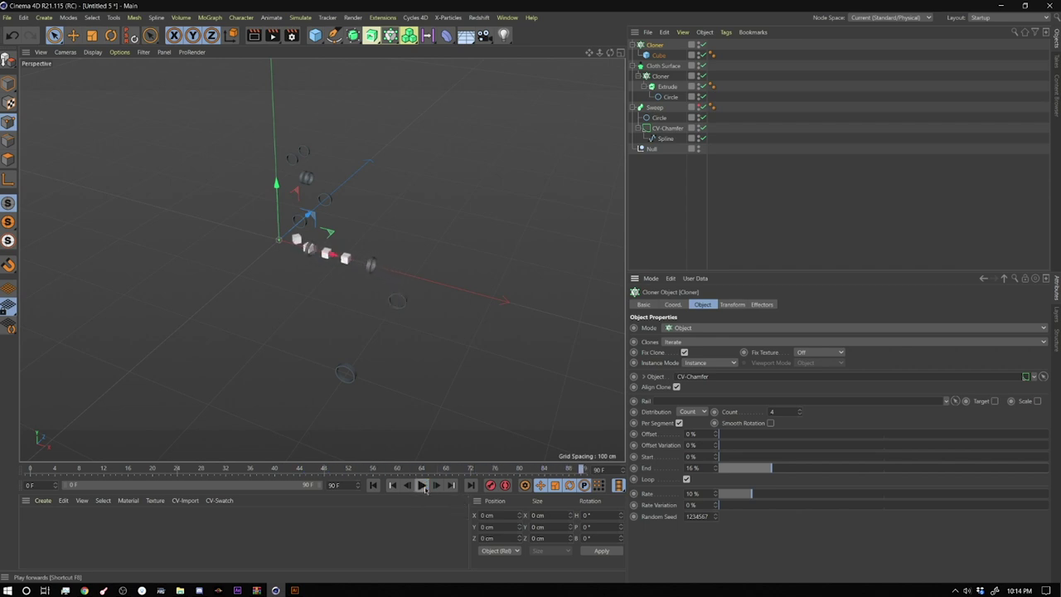
left_click(373, 484)
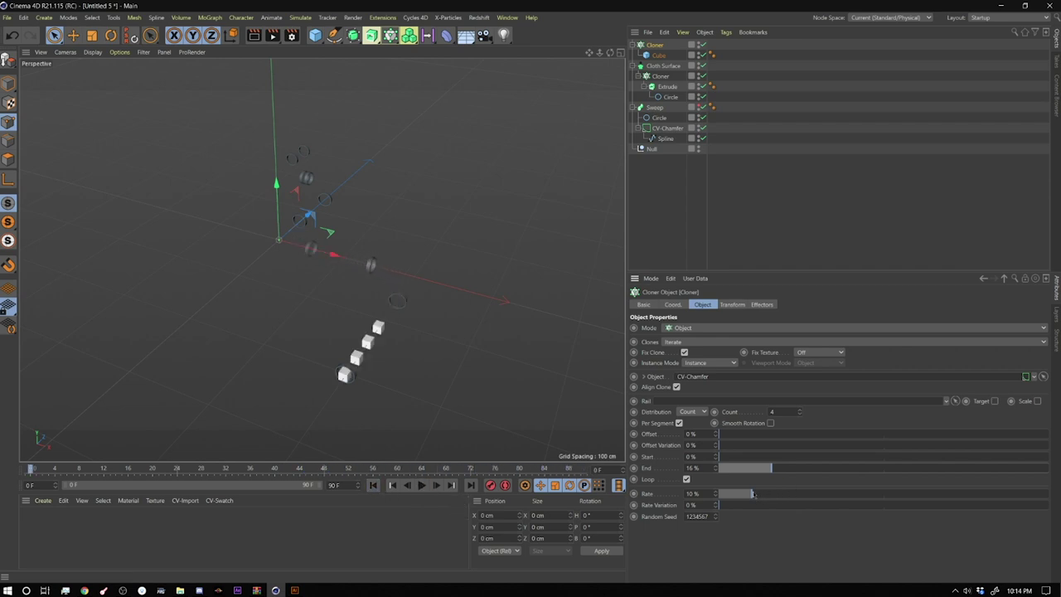
left_click_drag(752, 494, 892, 493)
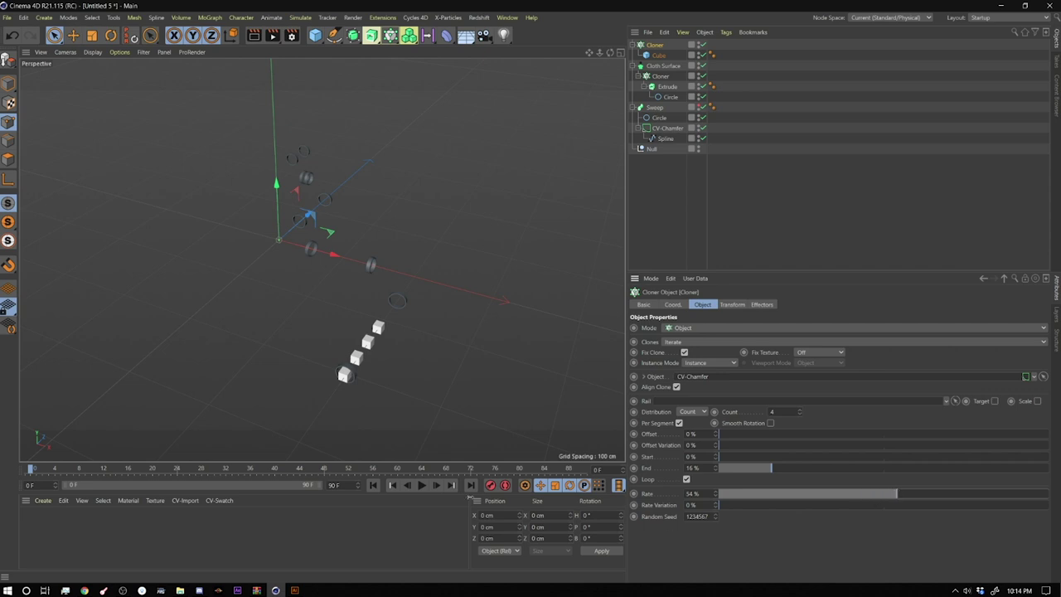
left_click(421, 486)
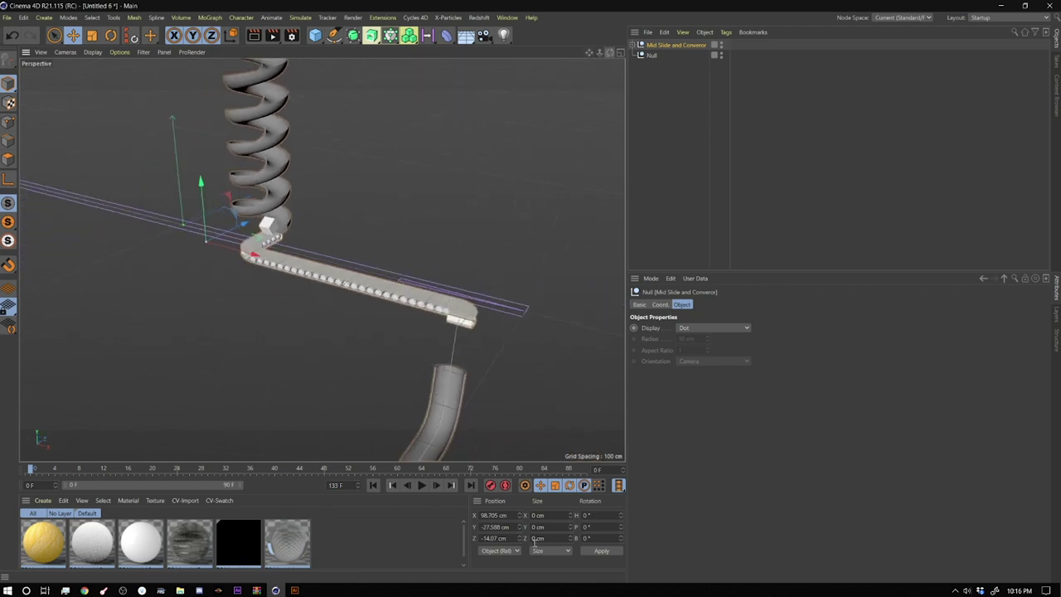
Step: Play the slide and conveyor scene from the start to review the cubes' travel, and return to frame 0
left_click(373, 484)
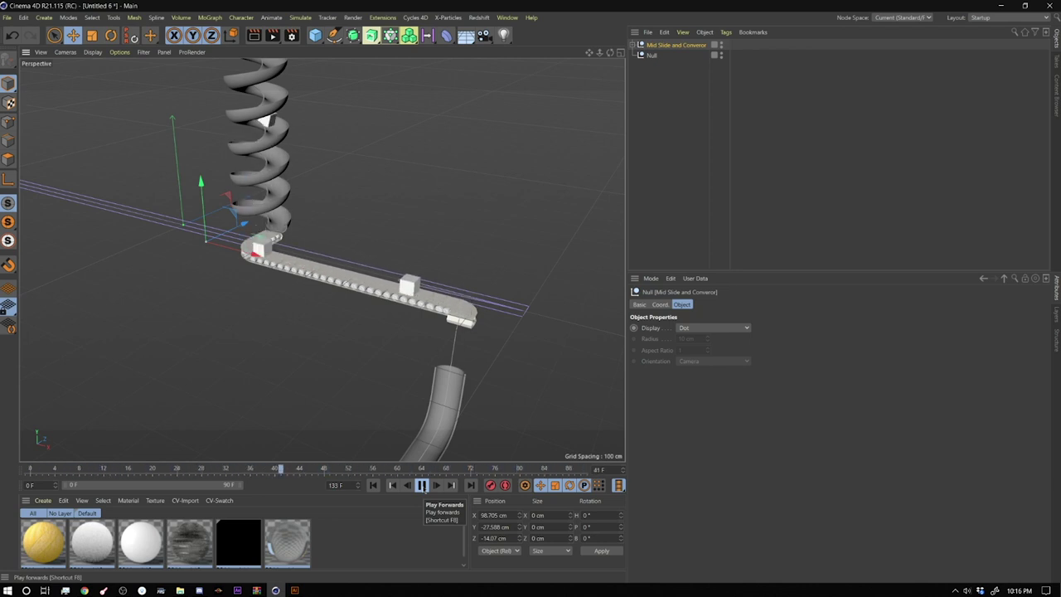
left_click(422, 485)
left_click(373, 485)
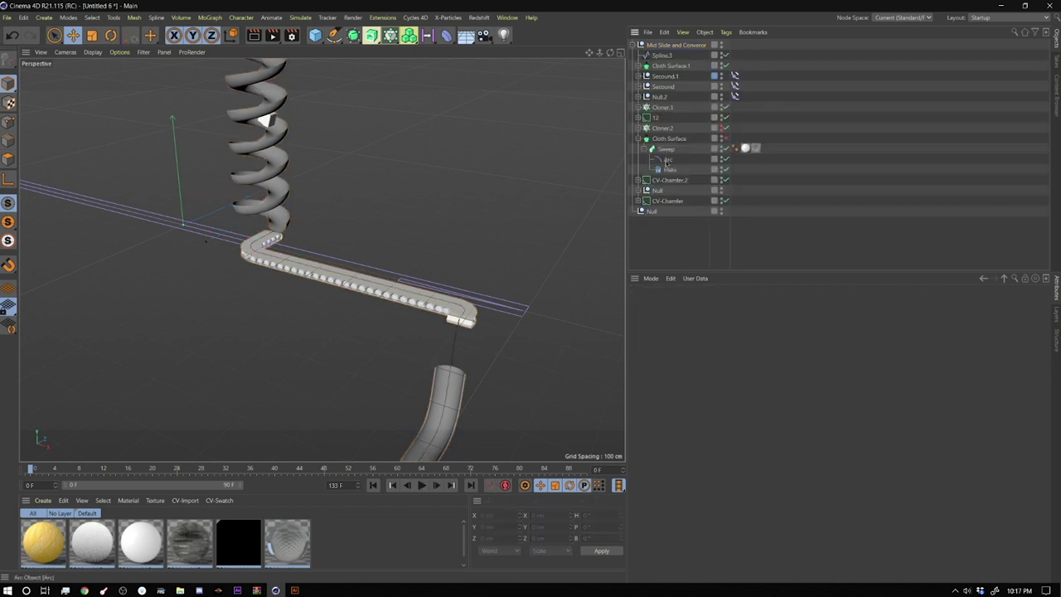
Step: Inspect the Helix, Arc and Sweep that form the spiral slide, and enable their parent Cloth Surface
left_click(668, 170)
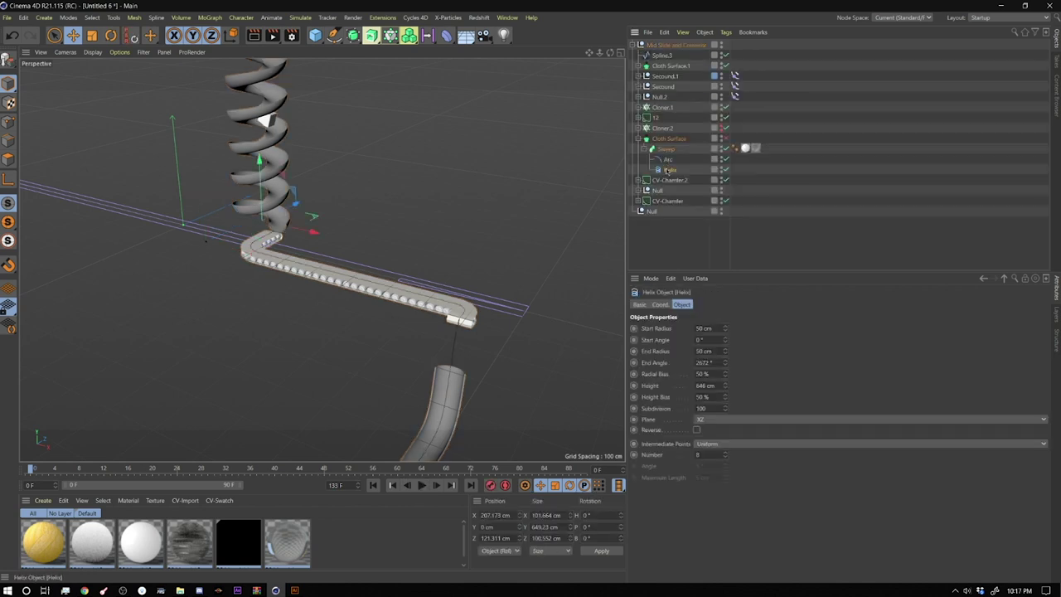
left_click(667, 159)
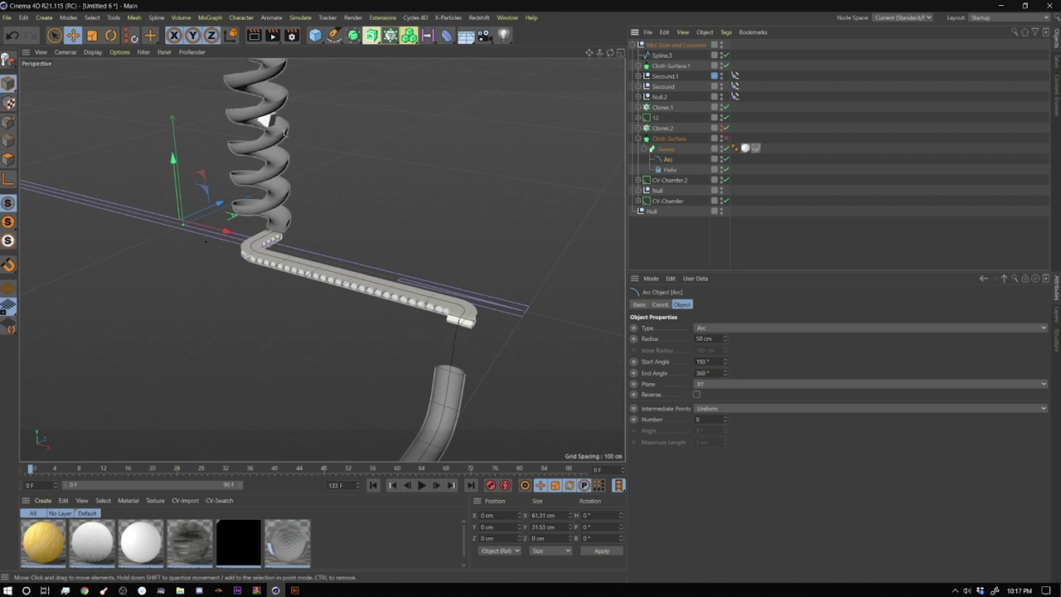
left_click(666, 149)
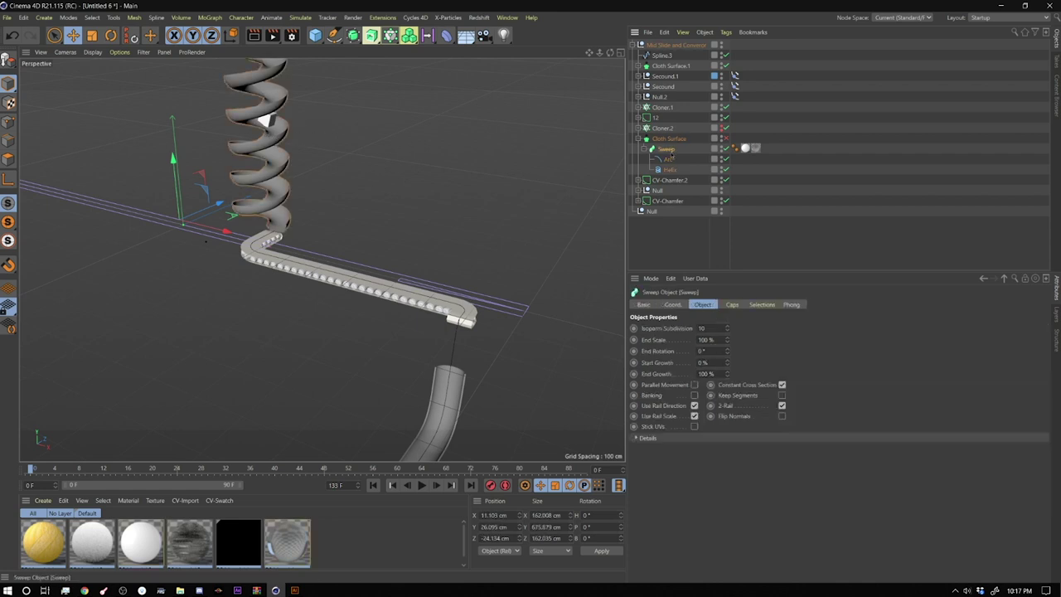
left_click(727, 139)
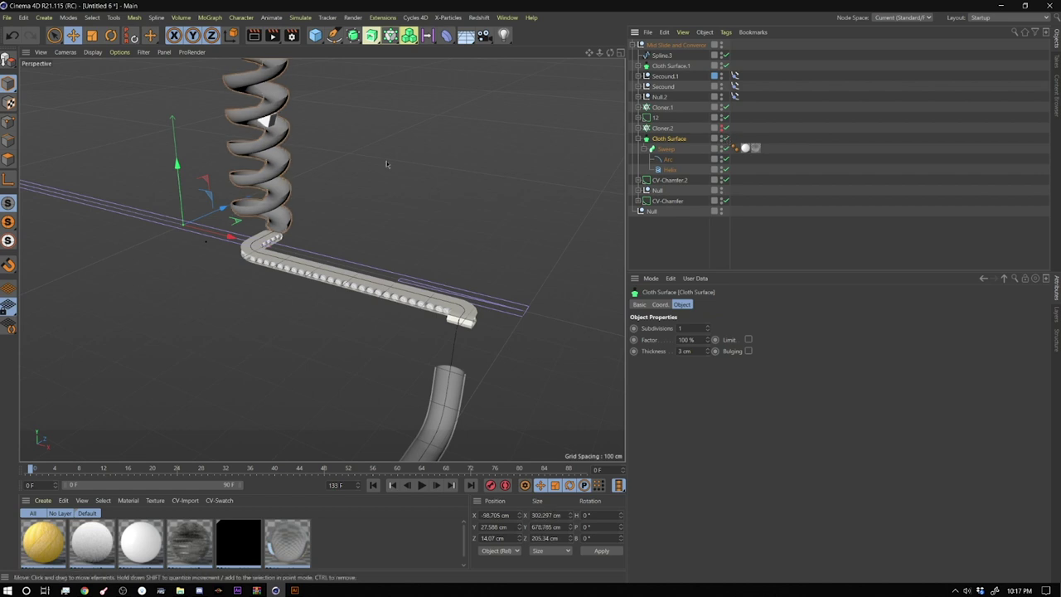
left_click(384, 288)
Step: Examine how the conveyor belt is built from the Plane, its Spline Wrap, and the CV-Chamfer with its source Spline
left_click(638, 190)
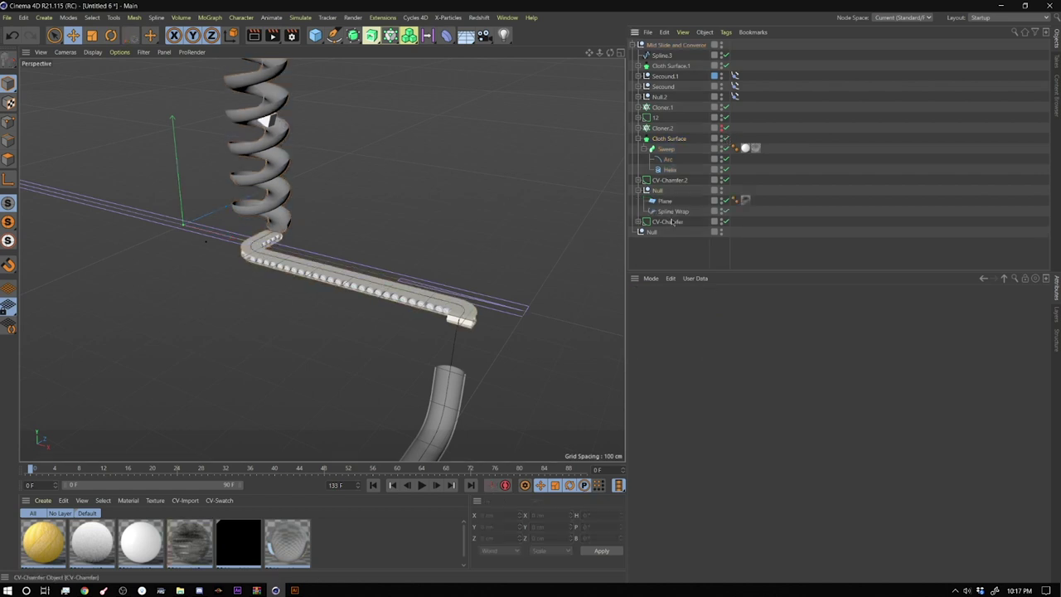
left_click(663, 201)
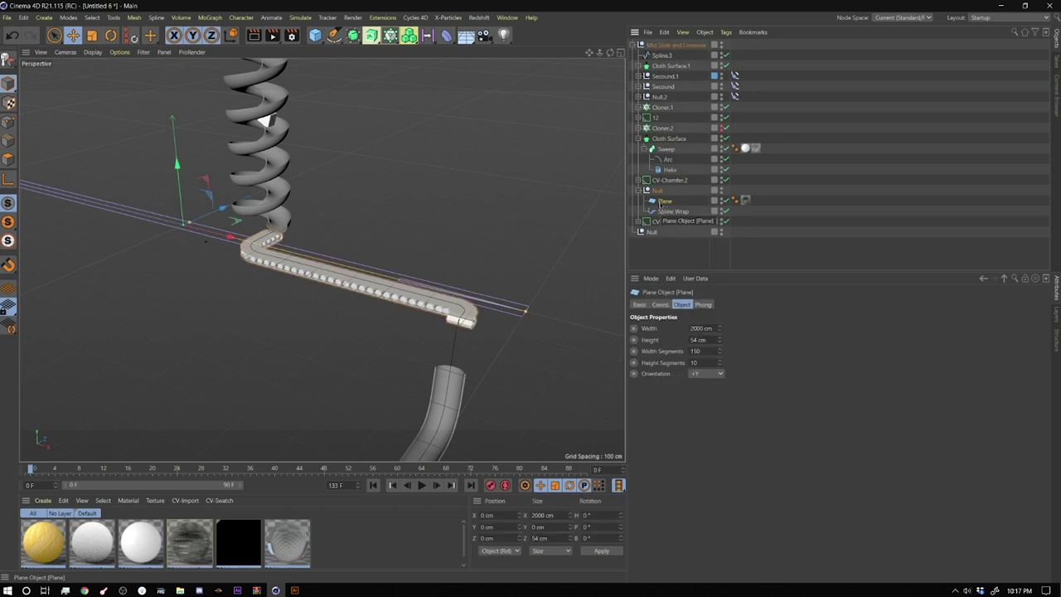
left_click(671, 212)
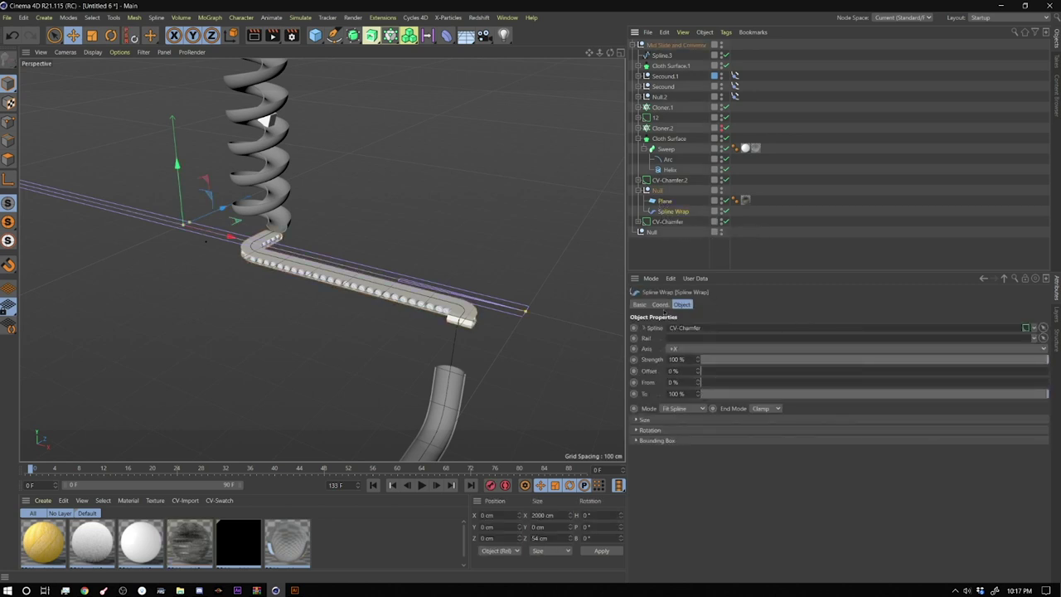
left_click(668, 222)
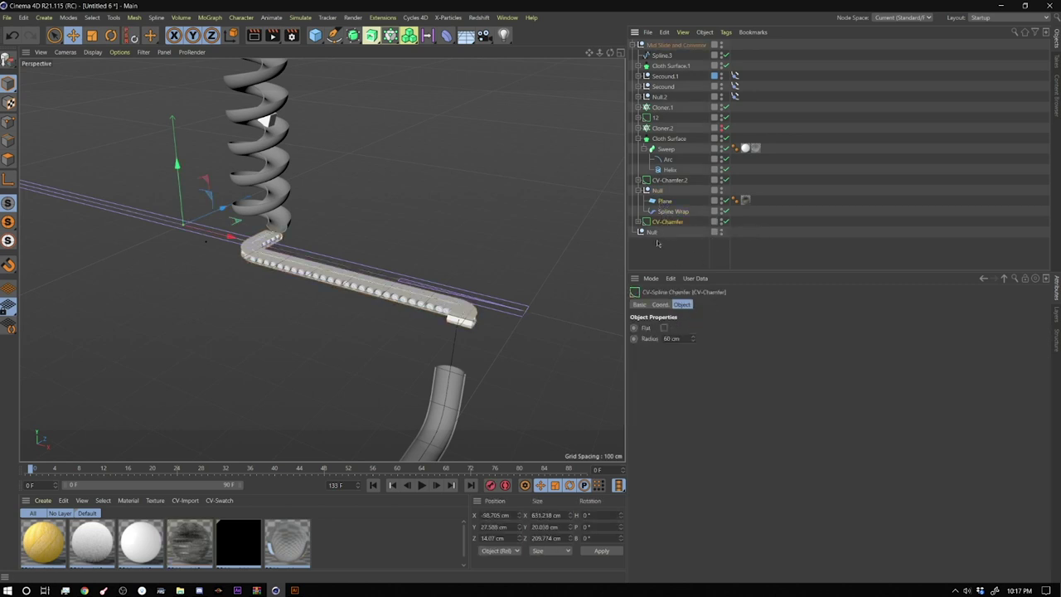
left_click(638, 221)
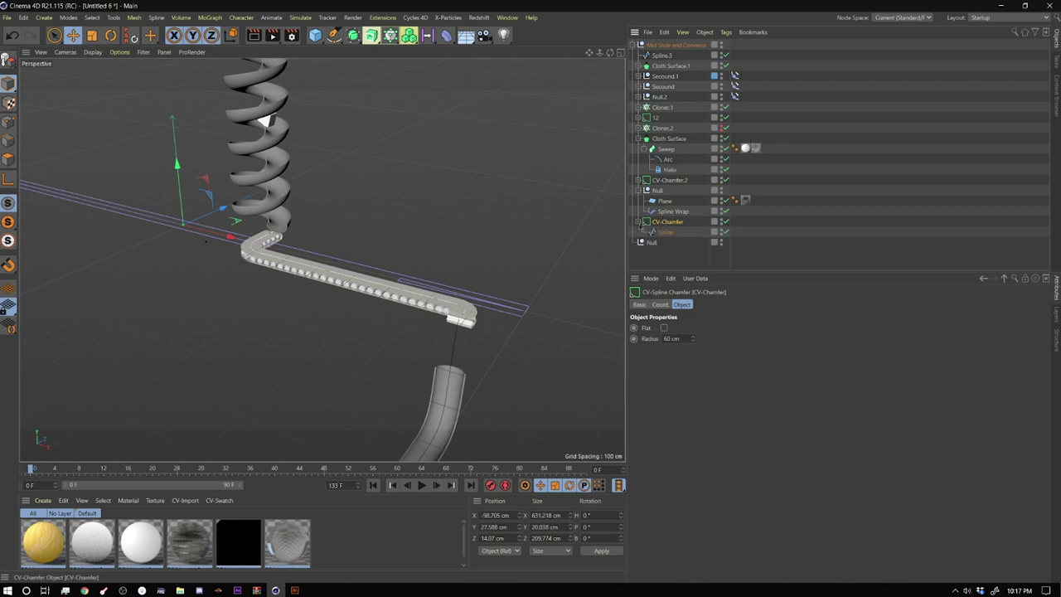
left_click(664, 232)
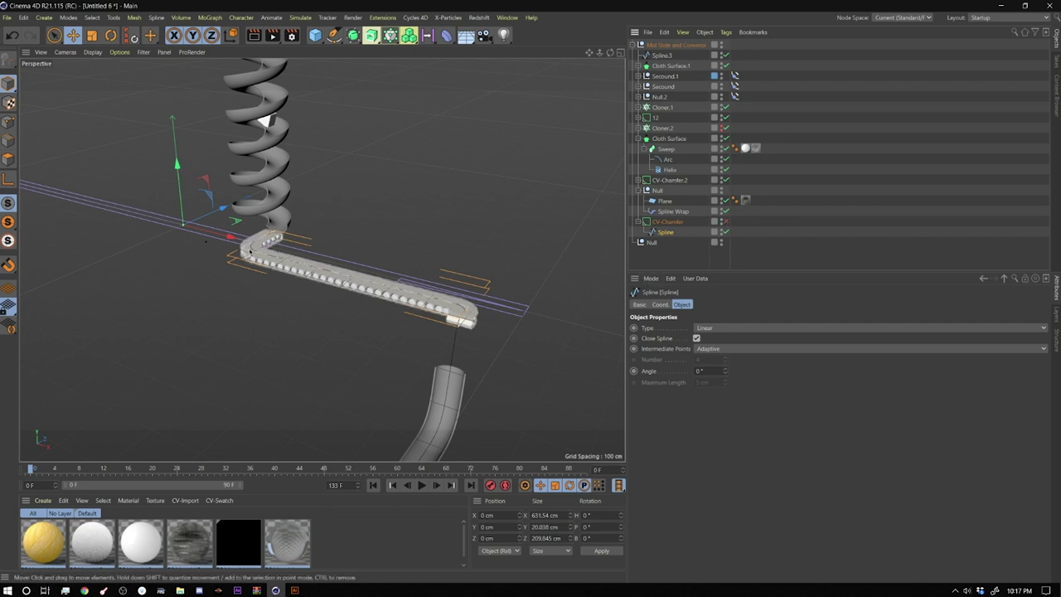
left_click(691, 225)
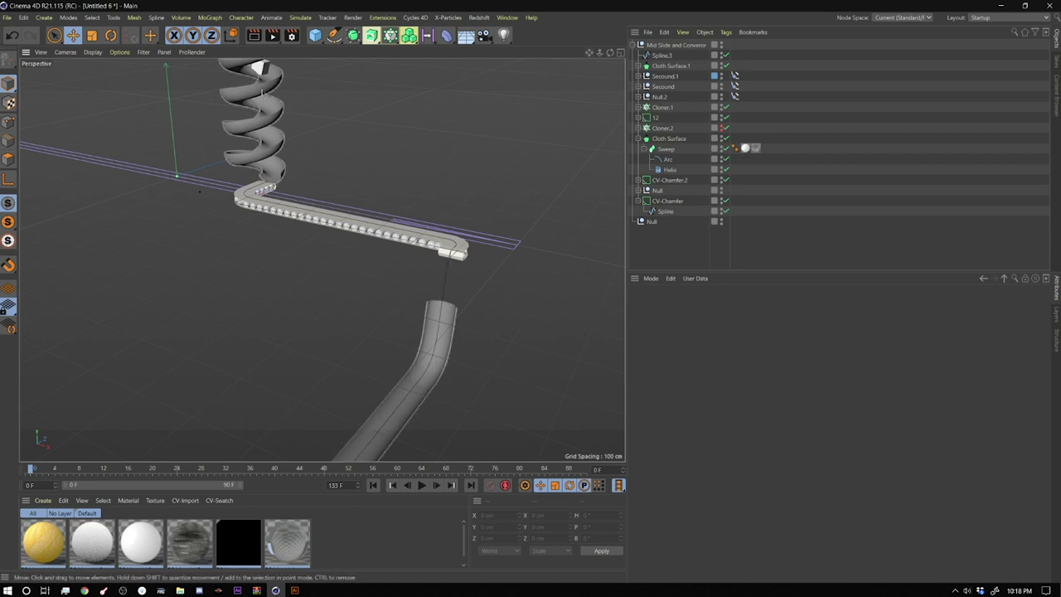
Step: Examine the cubes' Align to Spline tags up to frame 21, including the CV-Chamfer.2 path used by Secound.1
left_click(734, 96)
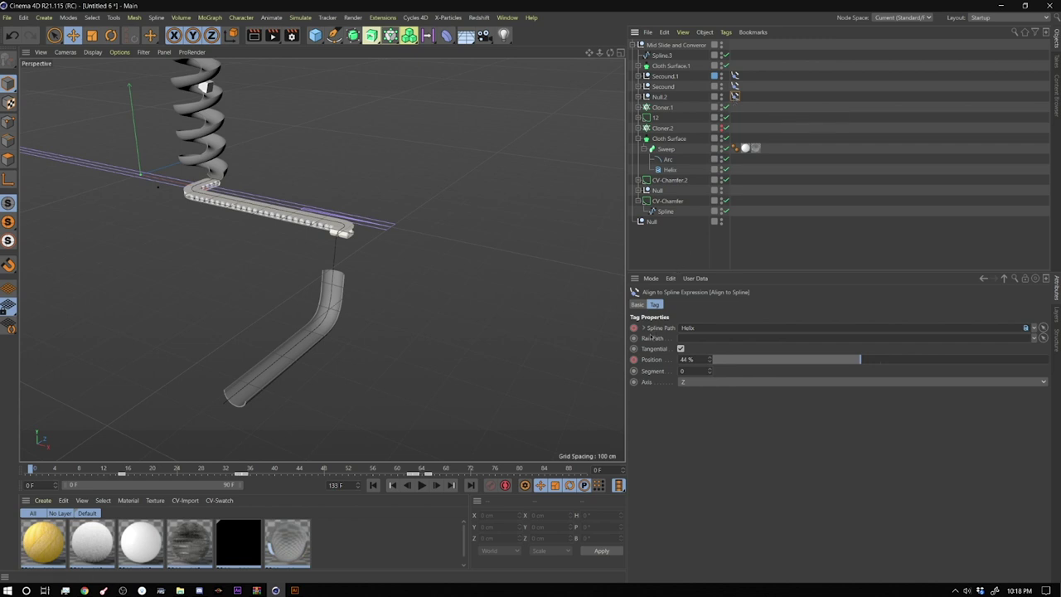
mouse_move(588, 52)
left_mouse_down()
mouse_move(597, 55)
mouse_move(574, 56)
left_mouse_up()
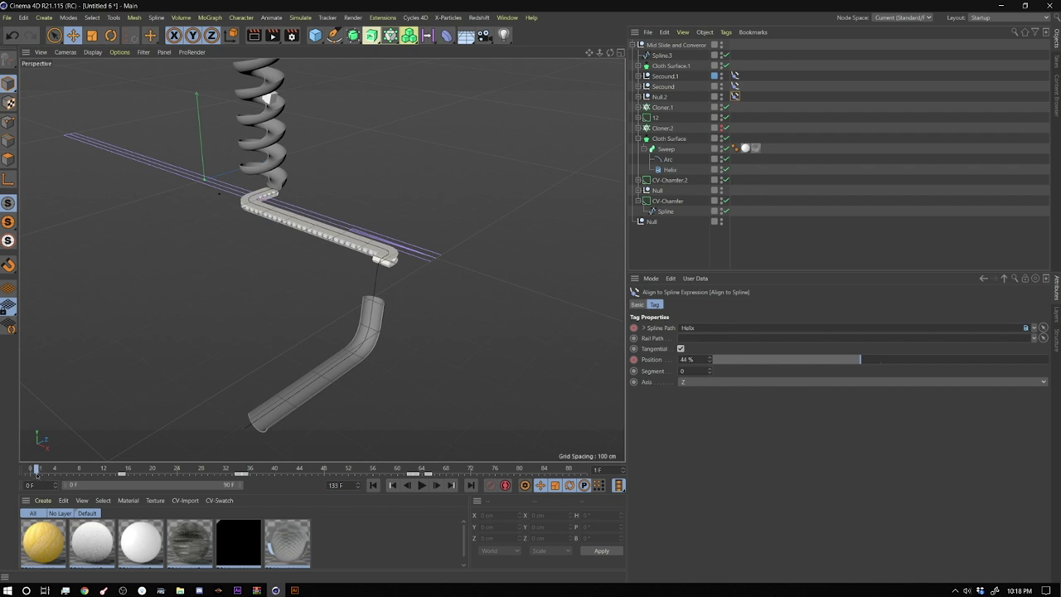
left_click_drag(36, 473, 154, 492)
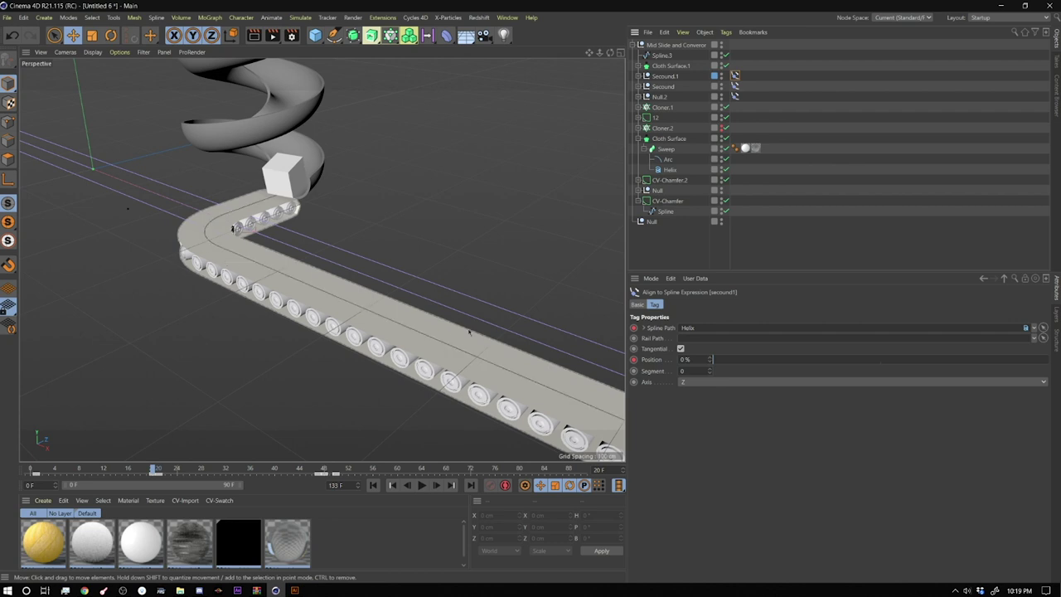
left_click(436, 484)
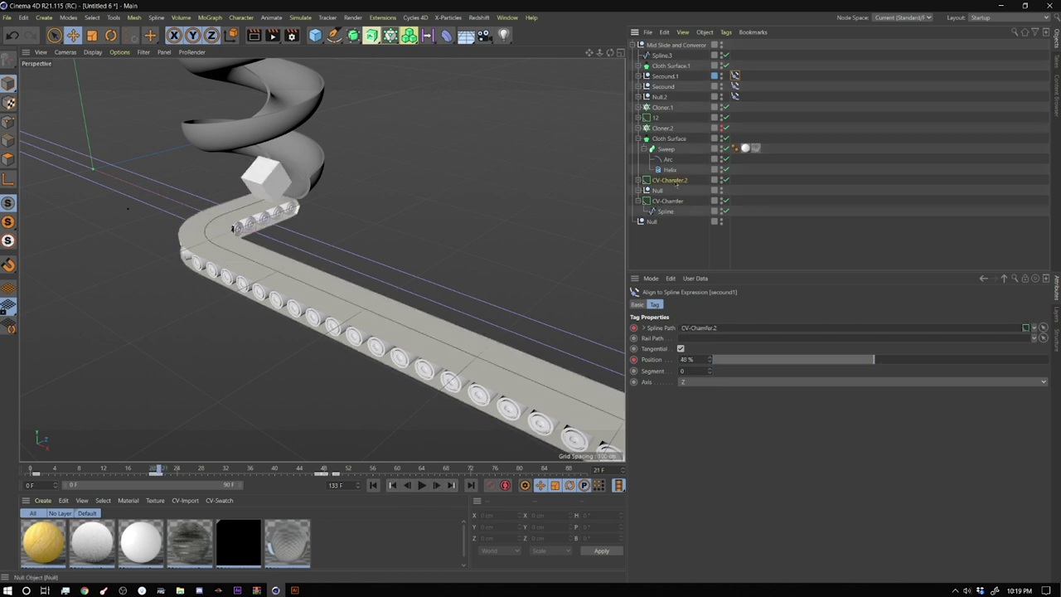
left_click(671, 180)
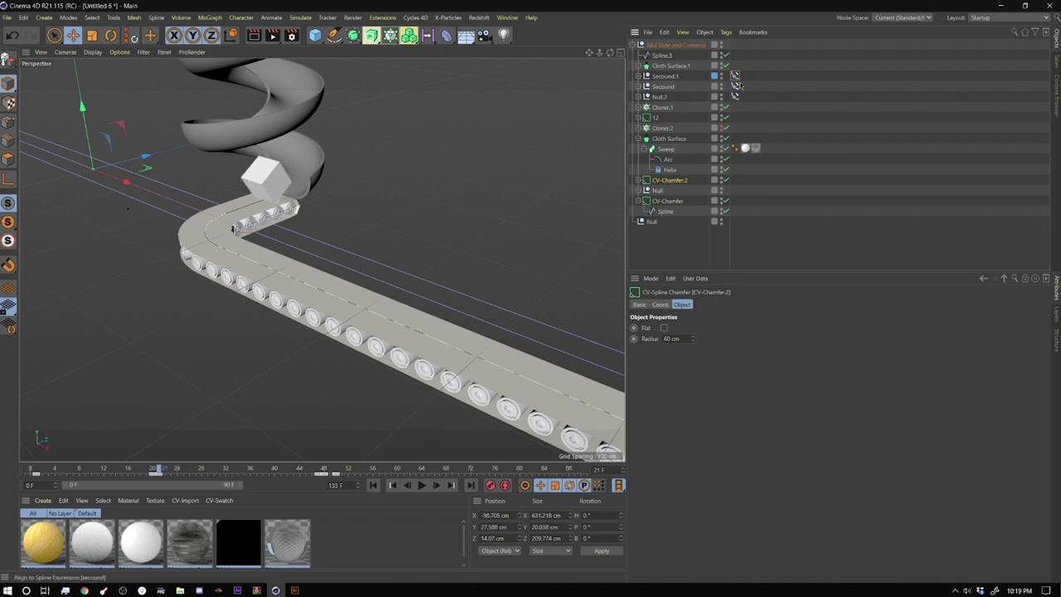
Step: Inspect the nested null and Cube.1 inside Secound.1, comparing the null's coordinates at frames 21 and 20
left_click(646, 76)
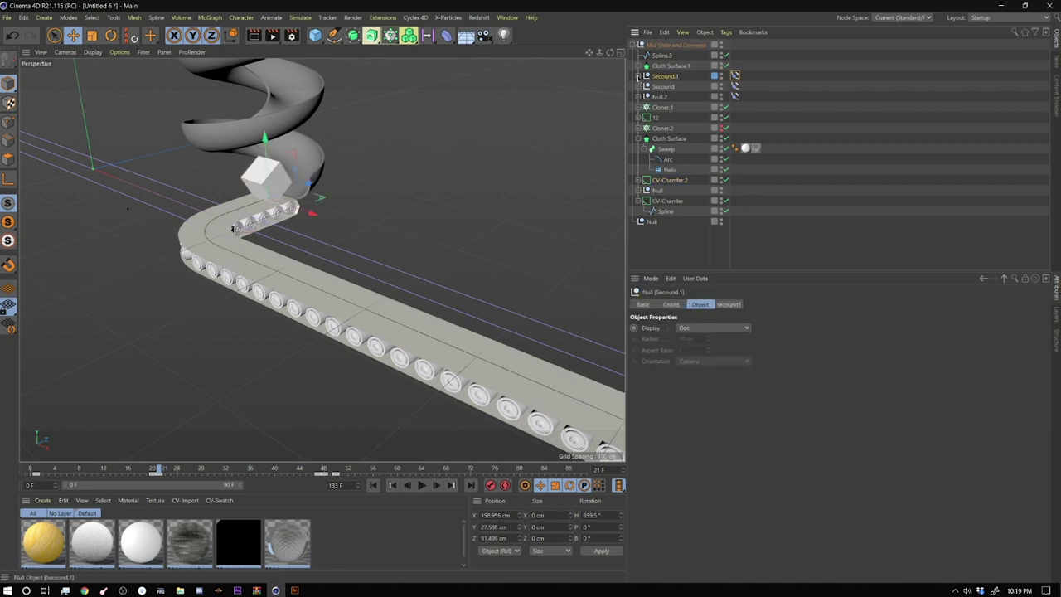
left_click(638, 76)
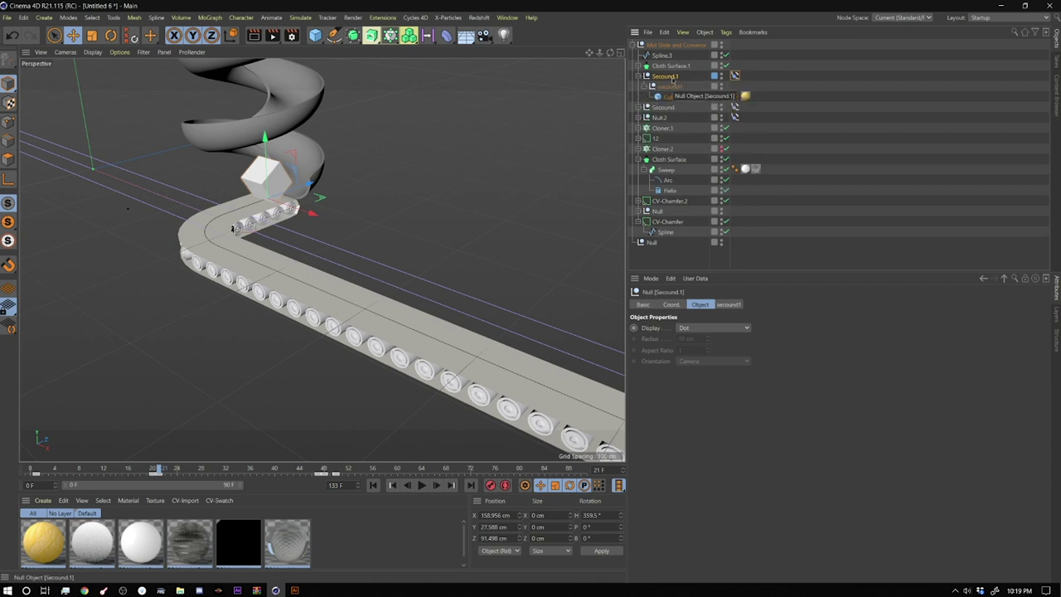
left_click(673, 87)
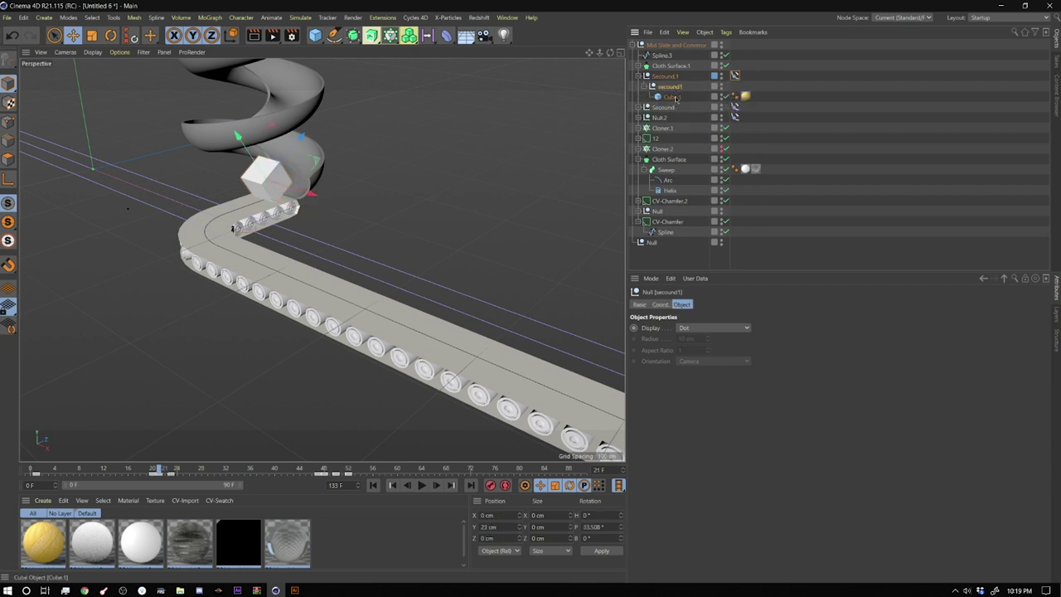
left_click(673, 97)
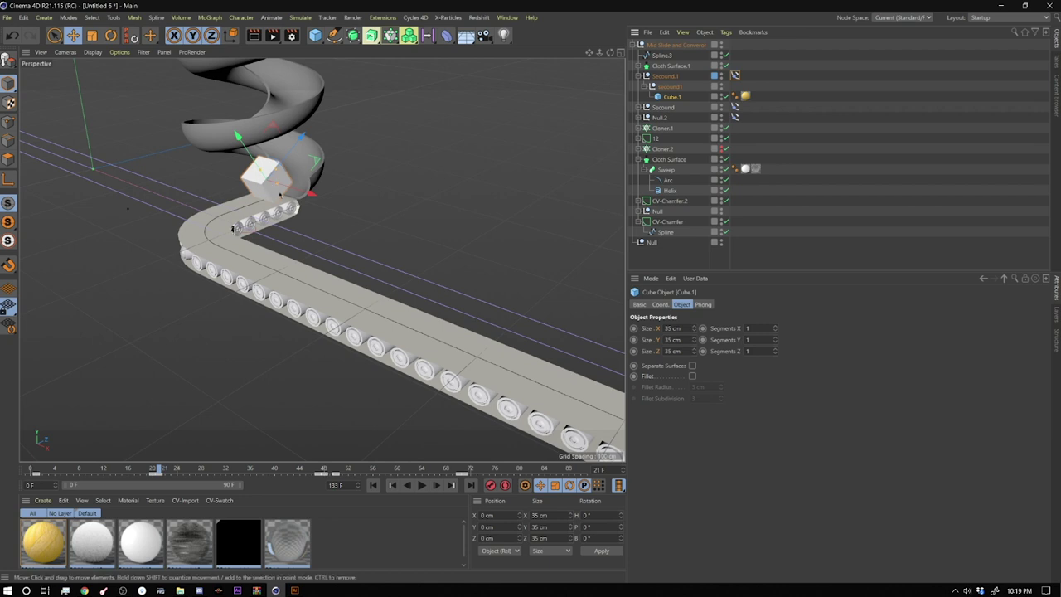
left_click(672, 86)
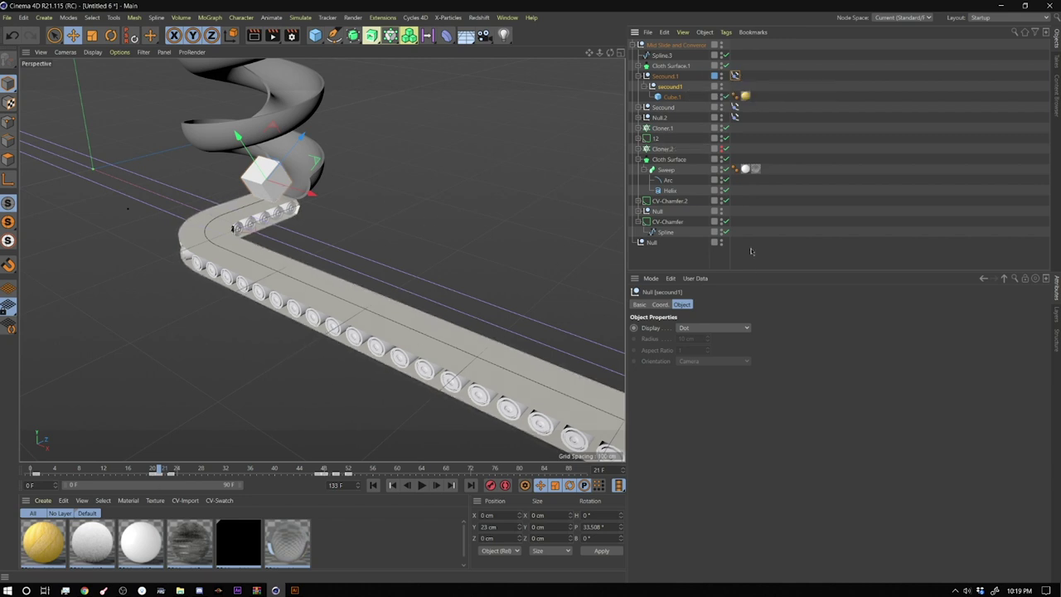
left_click(660, 304)
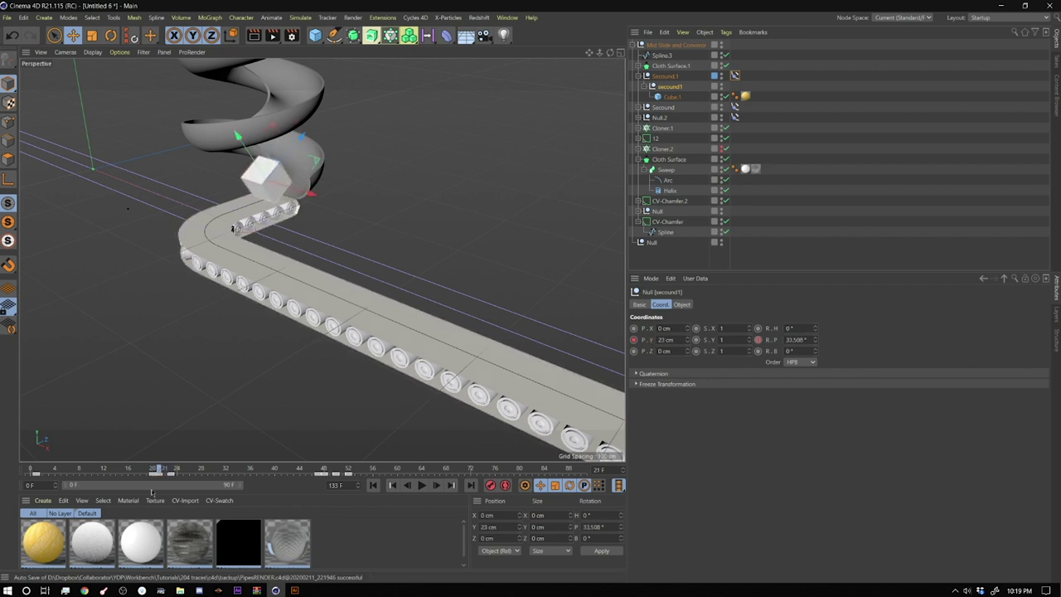
left_click_drag(164, 473, 153, 473)
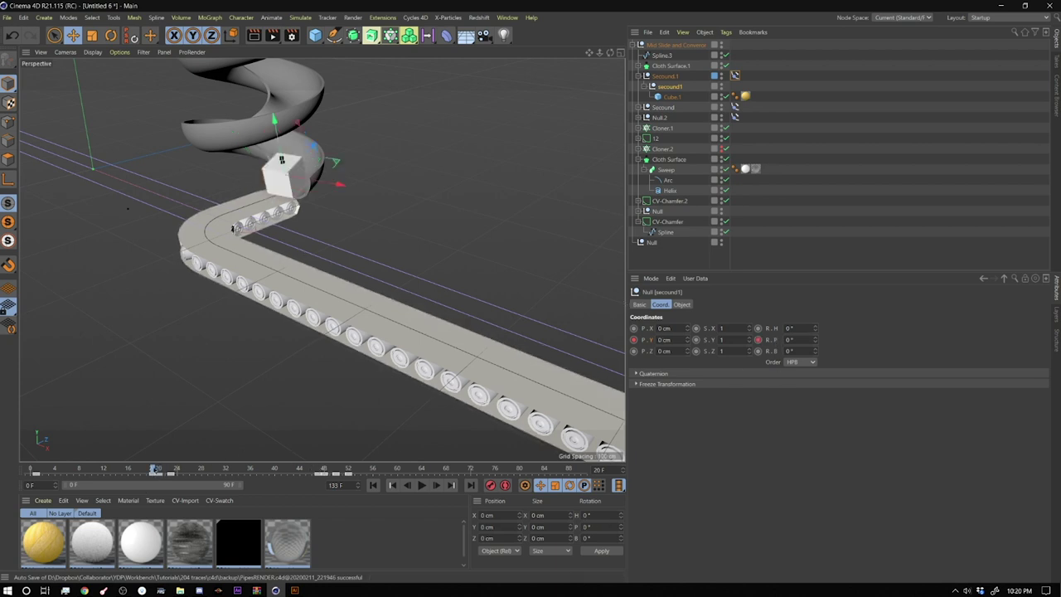
Step: Scrub to frame 41 and examine the cube near the conveyor's end above the lower pipe
left_click_drag(156, 471, 282, 458)
right_click_drag(467, 257, 365, 256, "alt")
left_click_drag(598, 53, 478, 0)
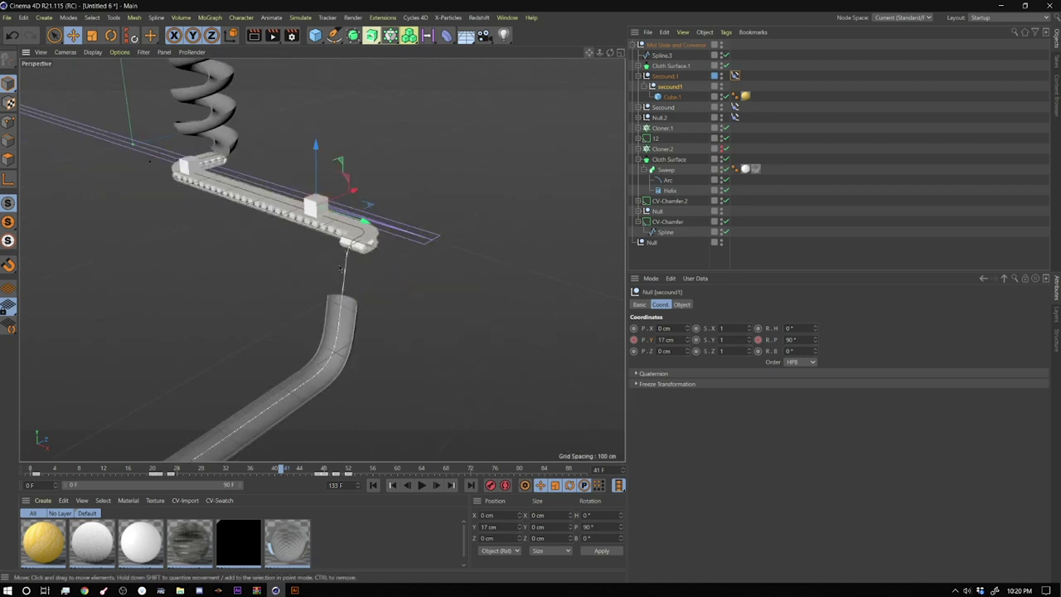
left_click_drag(599, 52, 343, 186)
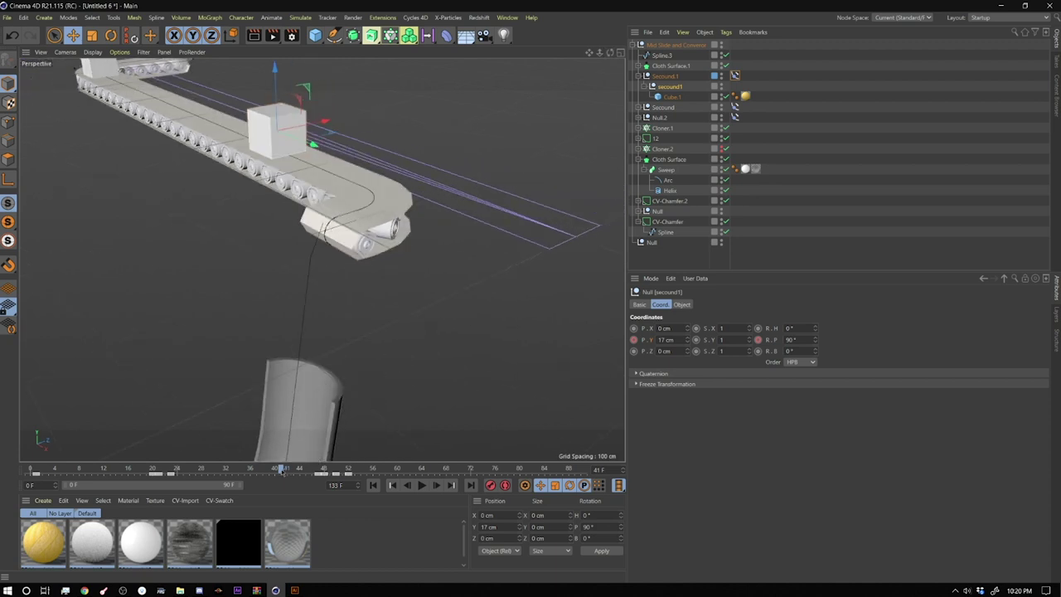
Step: Scrub forward from frame 41, stepping from frame 47 to 48, to examine the cube's transition from the conveyor's end to the lower pipe
left_click_drag(282, 469, 297, 469)
left_click_drag(312, 472, 318, 473)
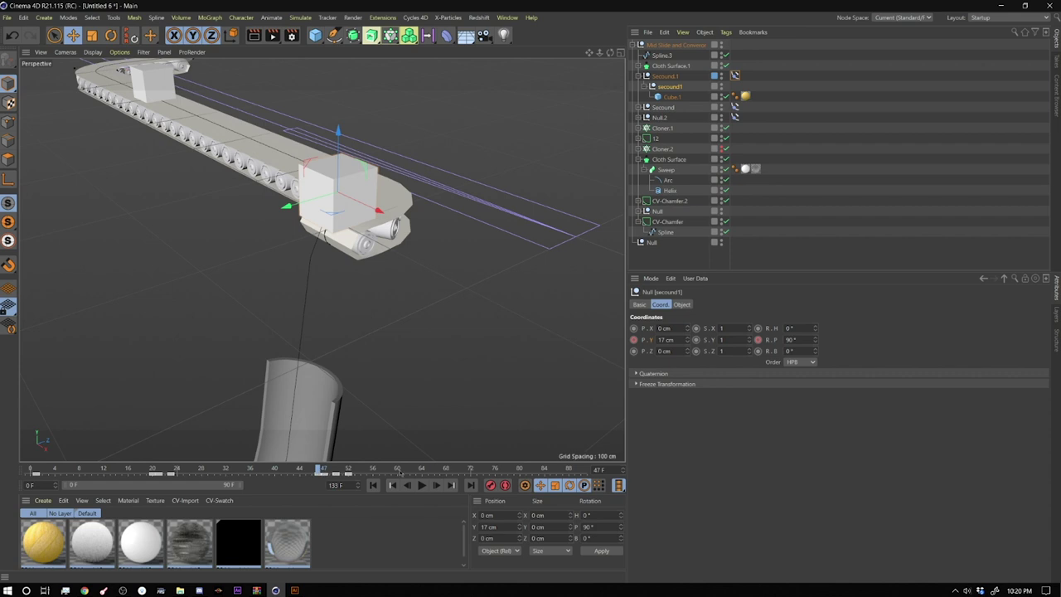
left_click(435, 485)
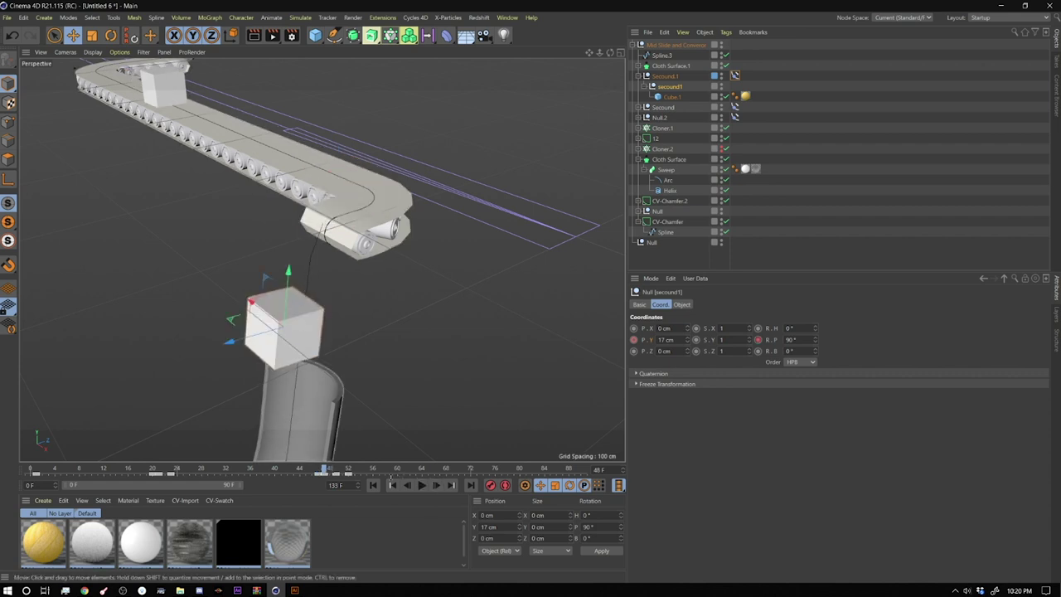
left_click_drag(326, 469, 421, 474)
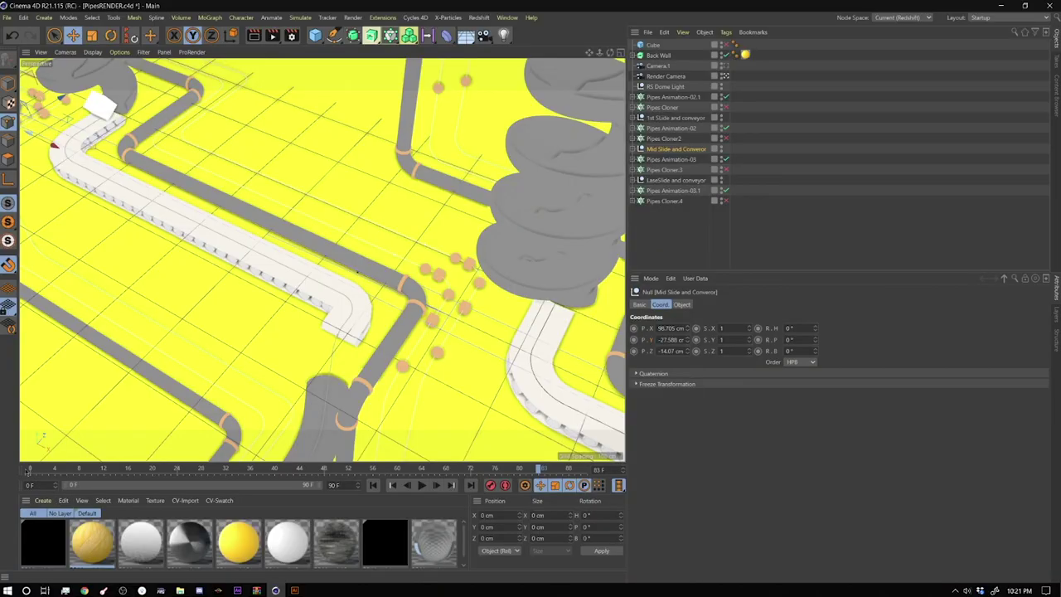
Step: Scrub the PipesRENDER.c4d animation back and forth between frames 0 and 90 to examine the cubes' travel and the loop, ending at frame 0
left_click(30, 470)
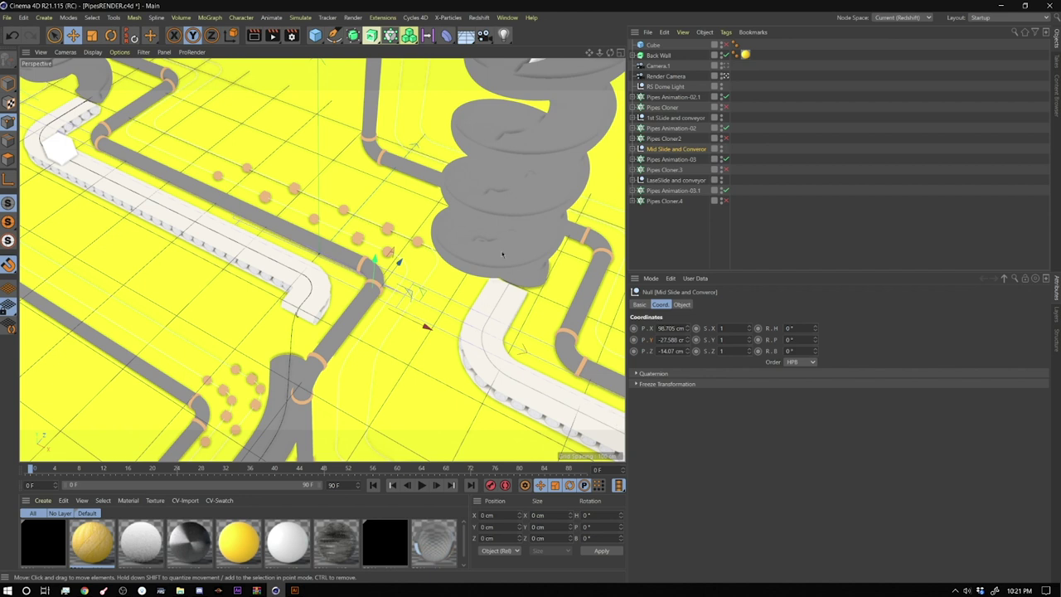
left_click_drag(31, 471, 221, 470)
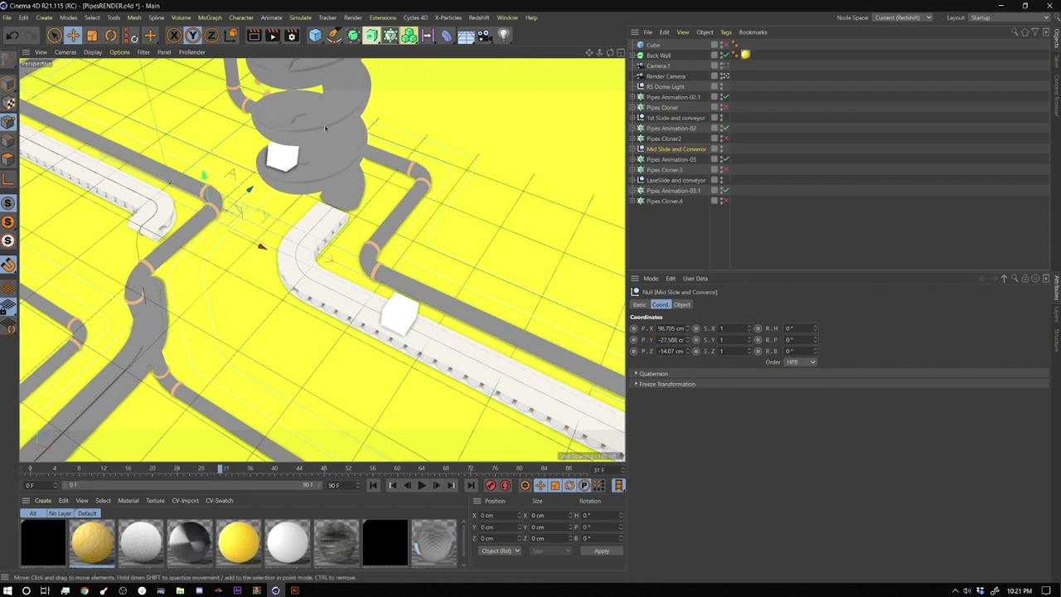
left_click(31, 469)
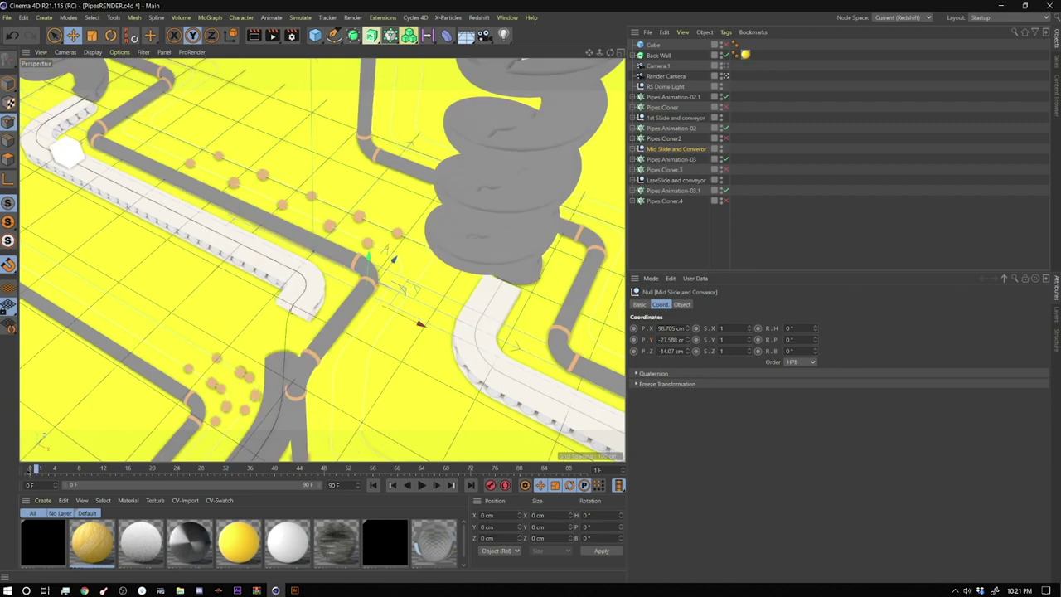
left_click_drag(31, 469, 277, 469)
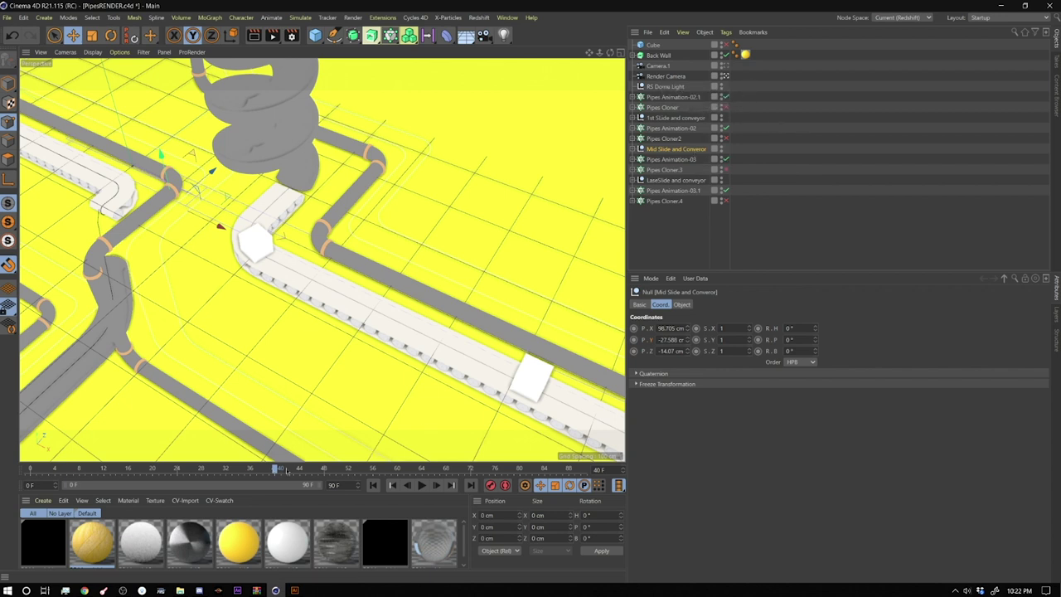
left_click_drag(286, 470, 585, 470)
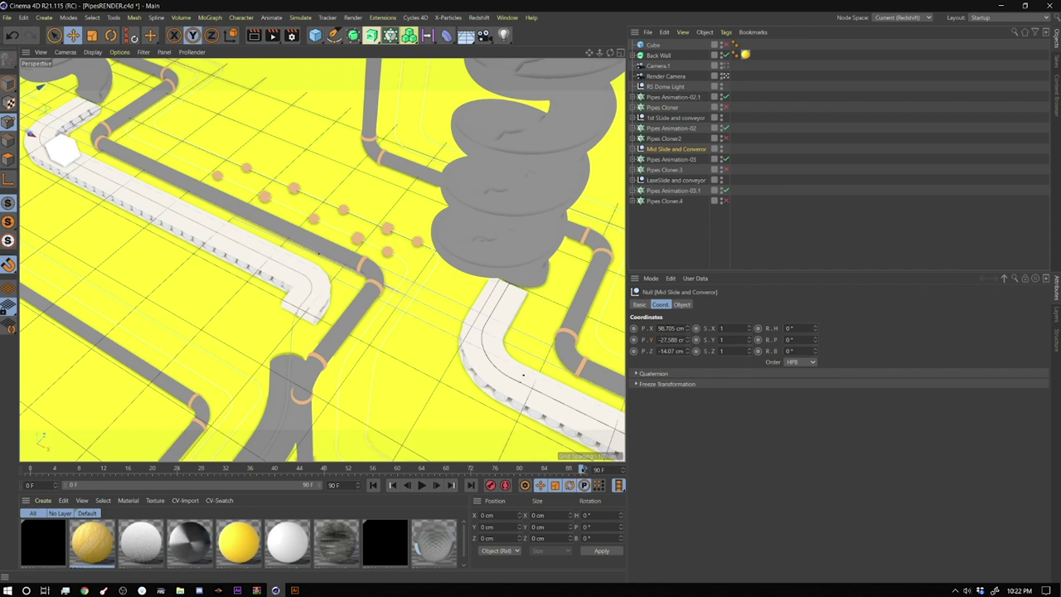
left_click_drag(582, 469, 291, 475)
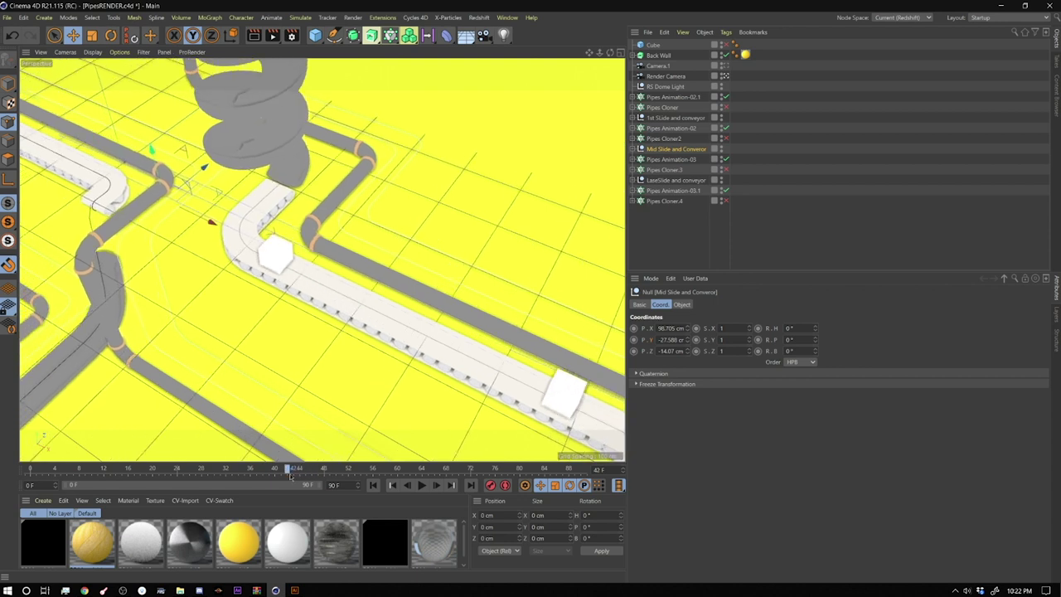
left_click_drag(290, 475, 30, 474)
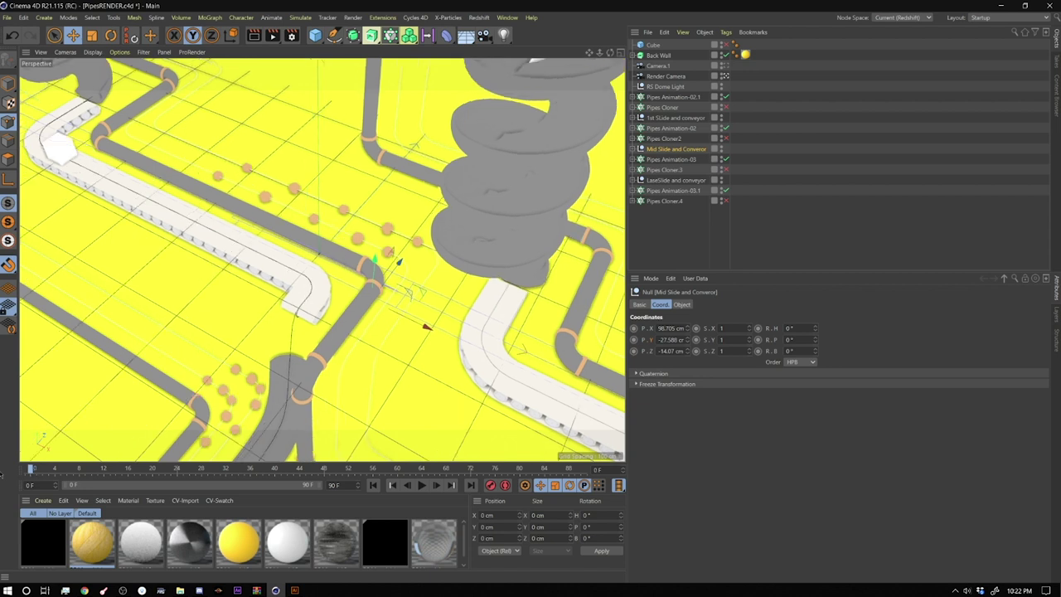